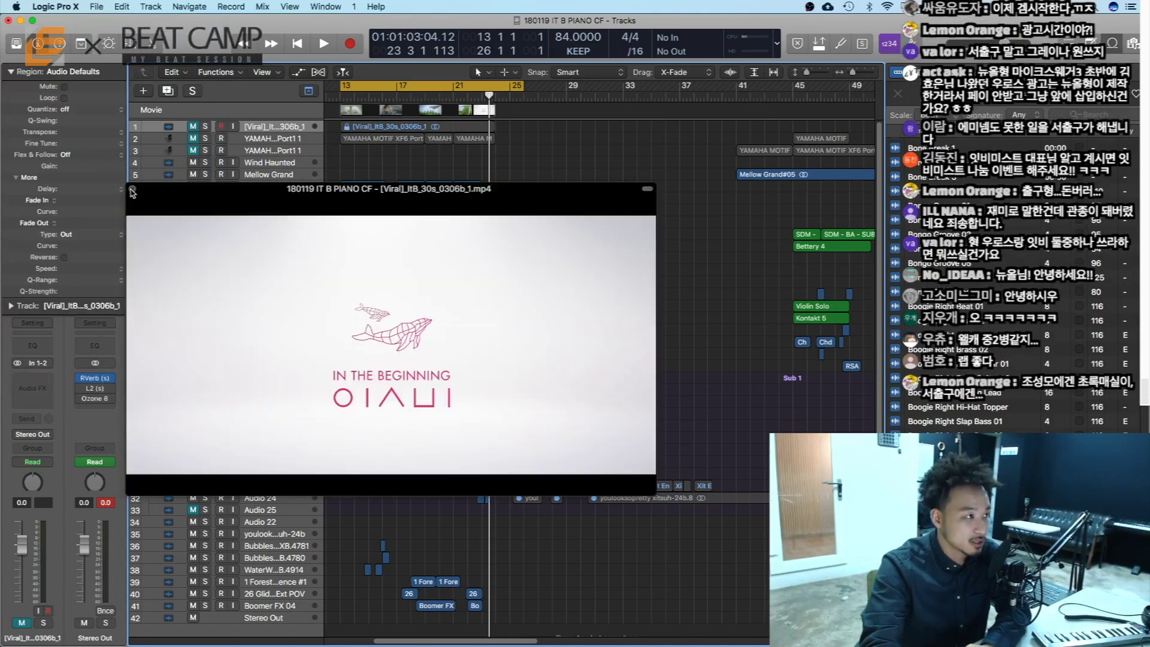
# Close the floating movie window and set the cycle range to the two Battery 4 regions on the lower DRUM track
pyautogui.click(132, 191)
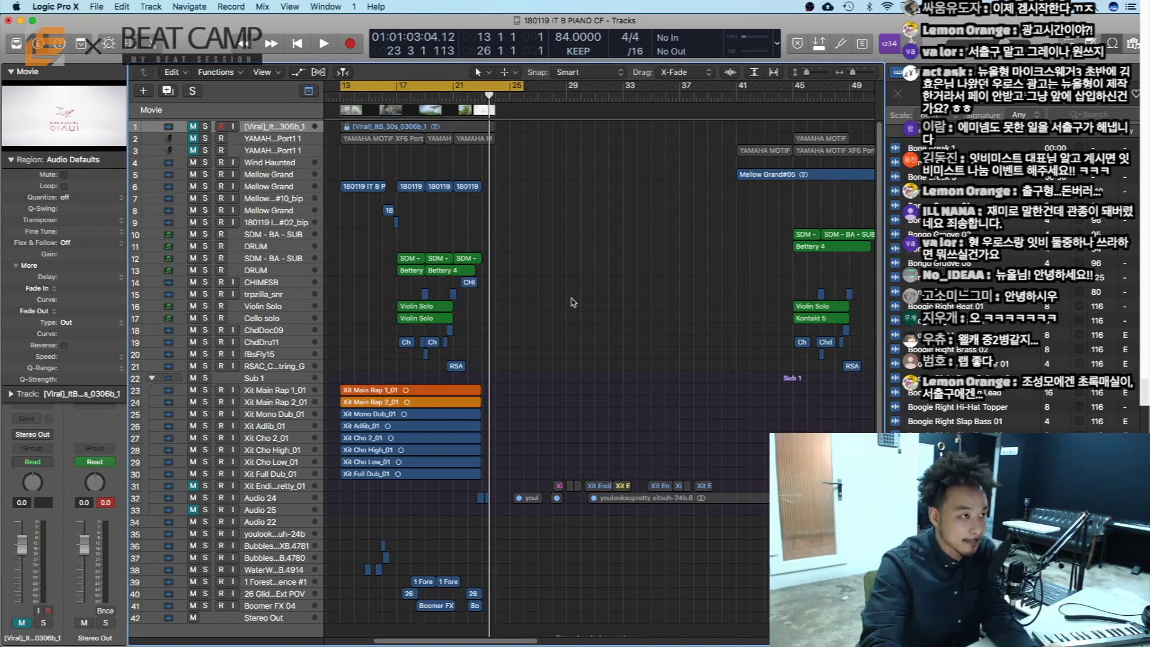
pyautogui.press('z')
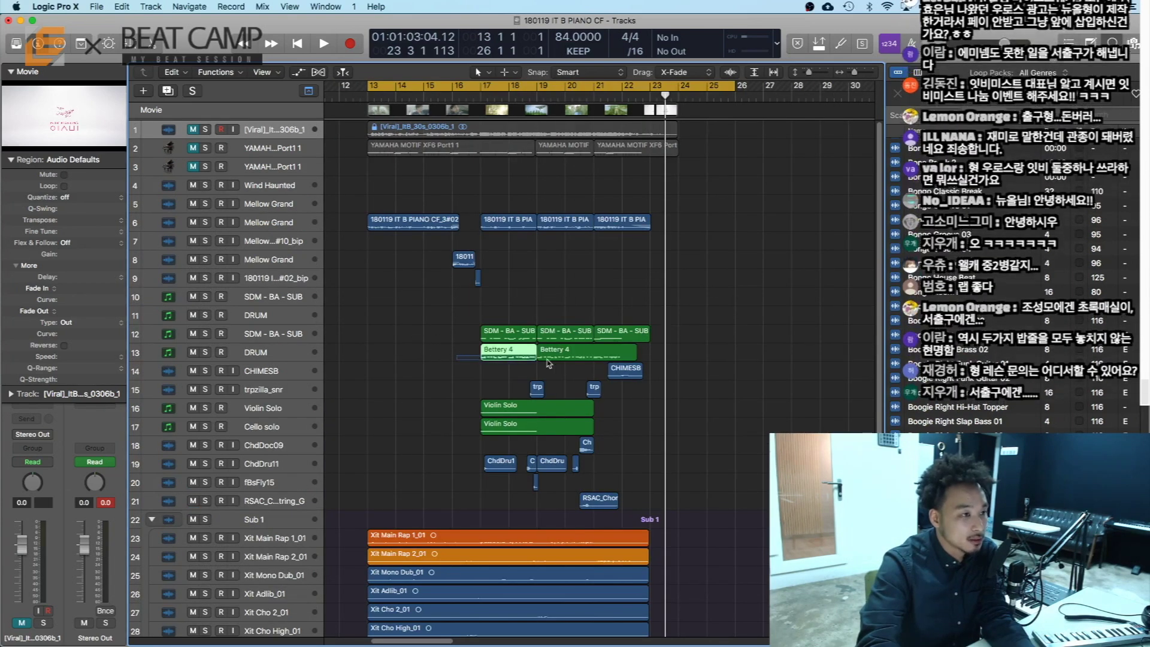
pyautogui.moveTo(547, 360); pyautogui.dragTo(588, 352)
pyautogui.press('super+u')
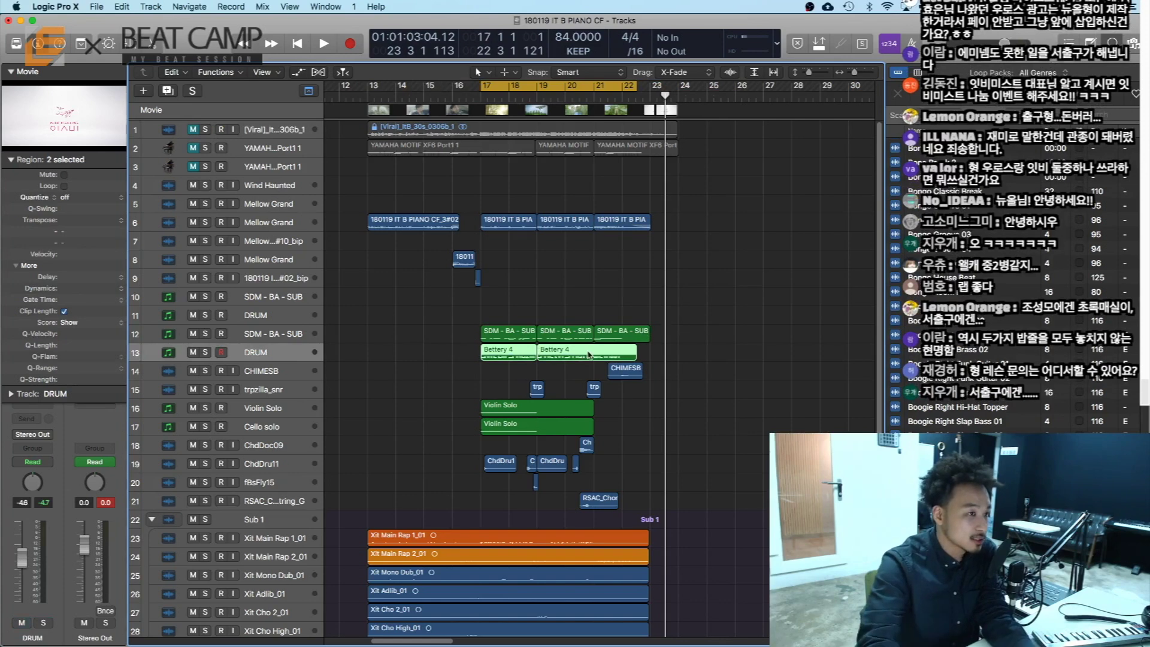
pyautogui.click(488, 362)
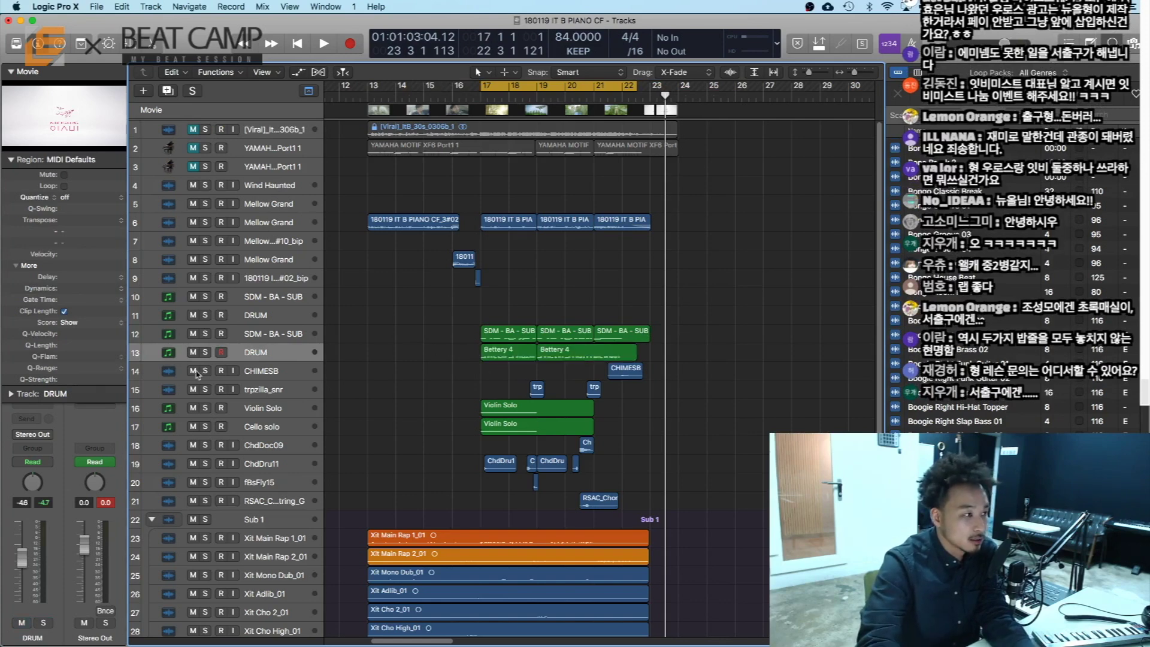
# Solo the DRUM track holding the Battery 4 regions and open its Battery 4 instrument
pyautogui.click(205, 353)
pyautogui.click(11, 159)
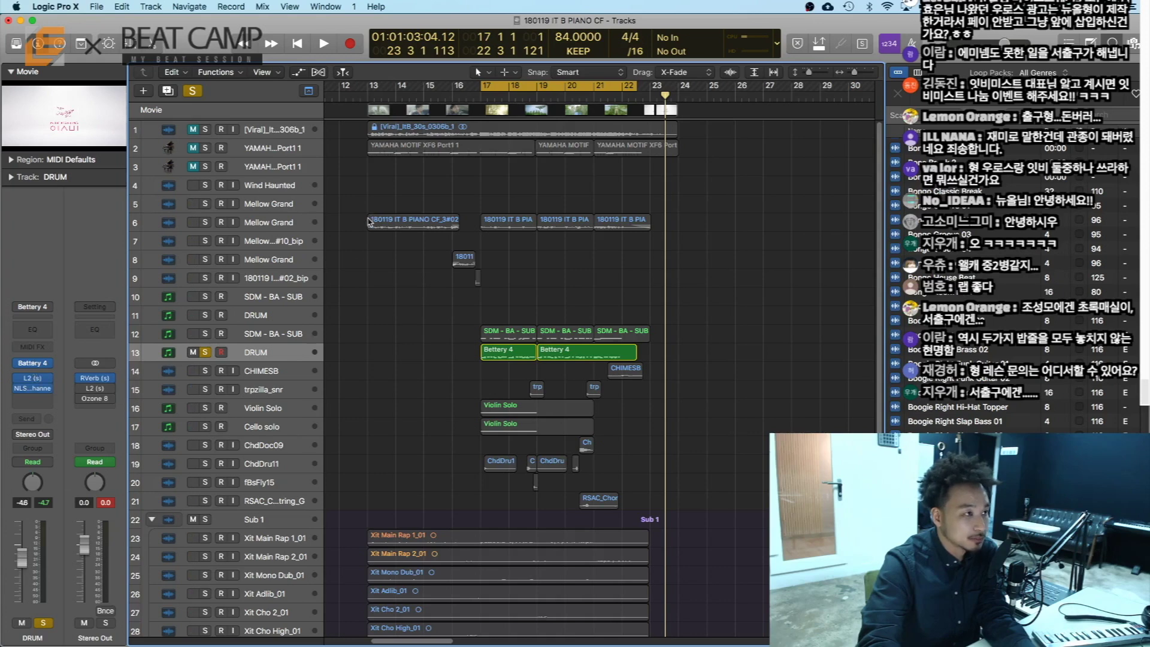
pyautogui.click(37, 363)
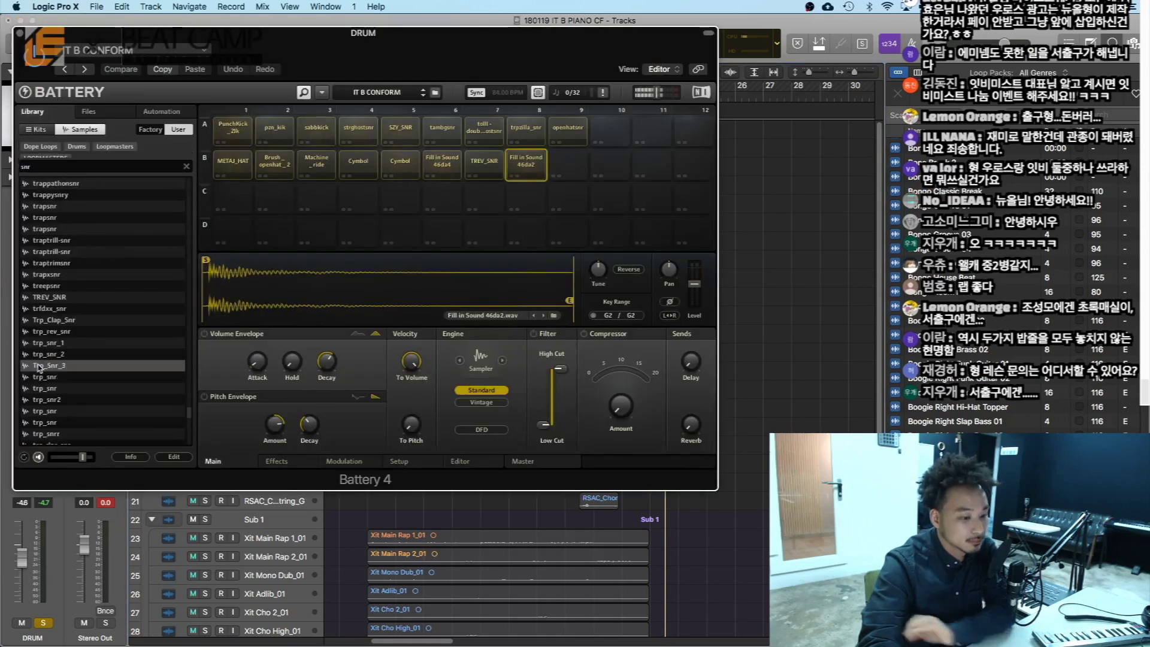
# Audition the drum samples in row A of the Battery kit, from PunchKick_Zlk to openhatorr
pyautogui.click(239, 136)
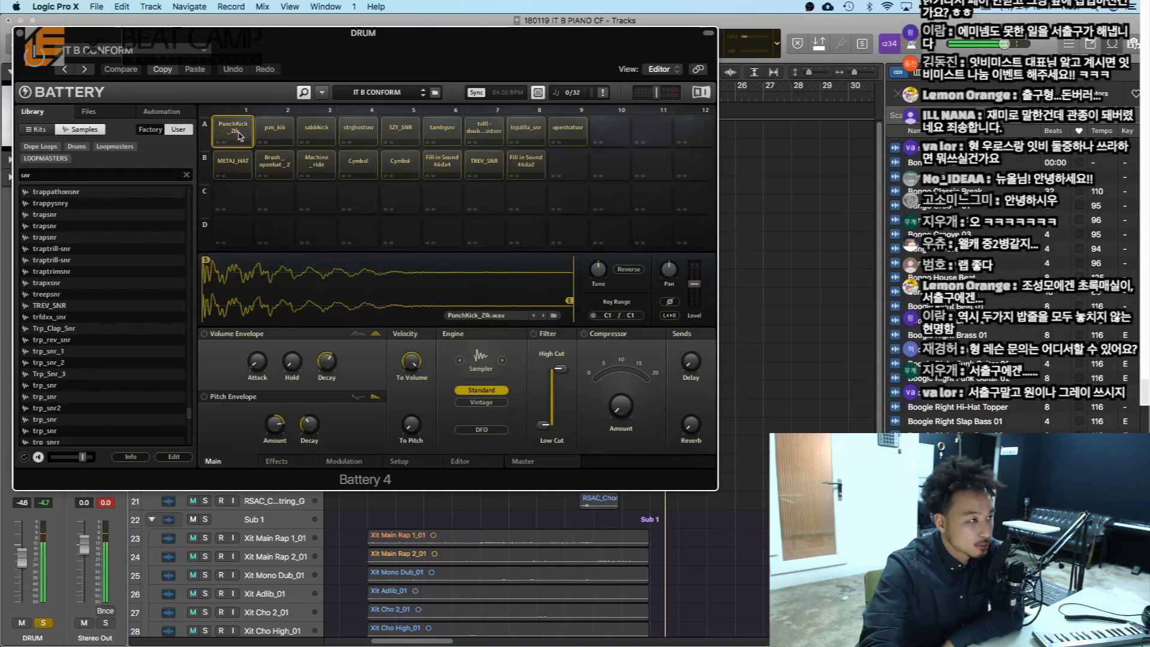
pyautogui.moveTo(329, 43); pyautogui.dragTo(396, 159)
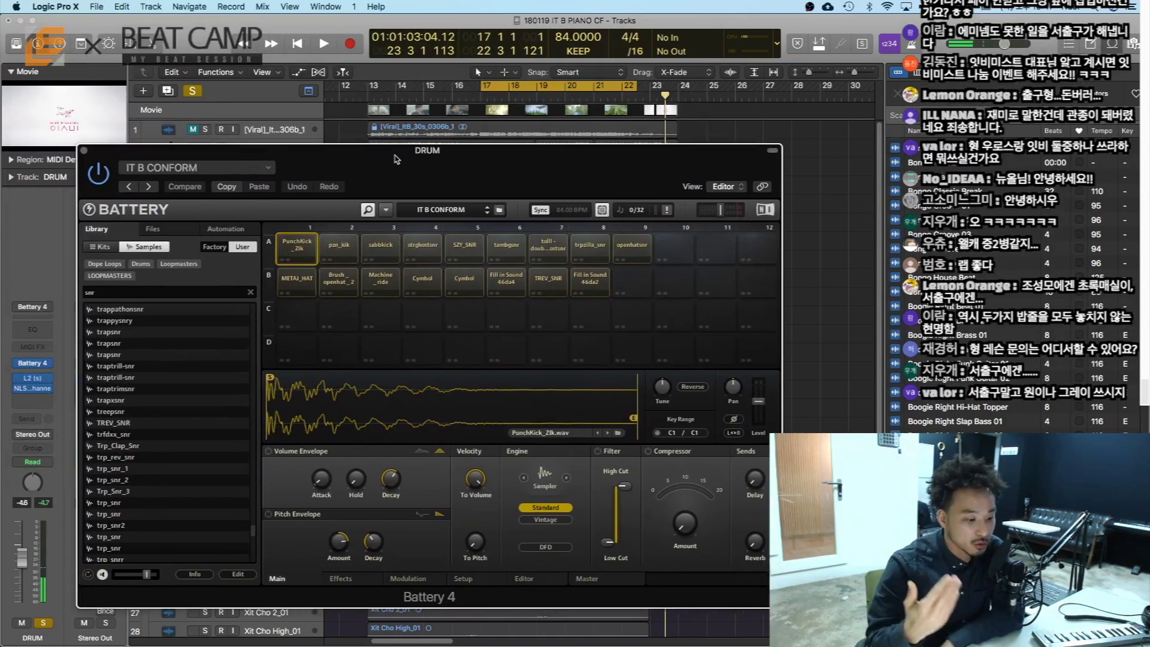
pyautogui.click(336, 256)
pyautogui.click(380, 251)
pyautogui.click(423, 251)
pyautogui.click(466, 252)
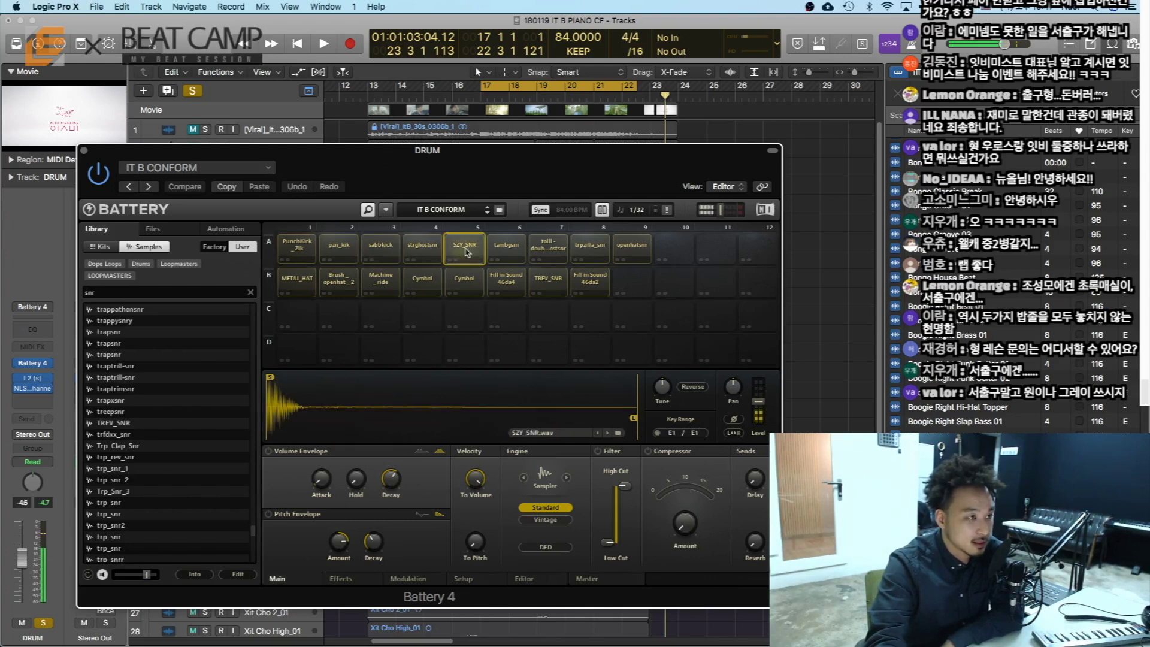
pyautogui.click(506, 249)
pyautogui.click(548, 249)
pyautogui.click(590, 249)
pyautogui.click(632, 248)
pyautogui.click(655, 250)
pyautogui.click(643, 251)
# Audition the samples in row B of the Battery kit, from METAJ_HAT to Fill in Sound 46da2, and close the instrument
pyautogui.click(298, 282)
pyautogui.click(337, 282)
pyautogui.click(380, 282)
pyautogui.click(422, 282)
pyautogui.click(464, 281)
pyautogui.click(506, 282)
pyautogui.click(548, 283)
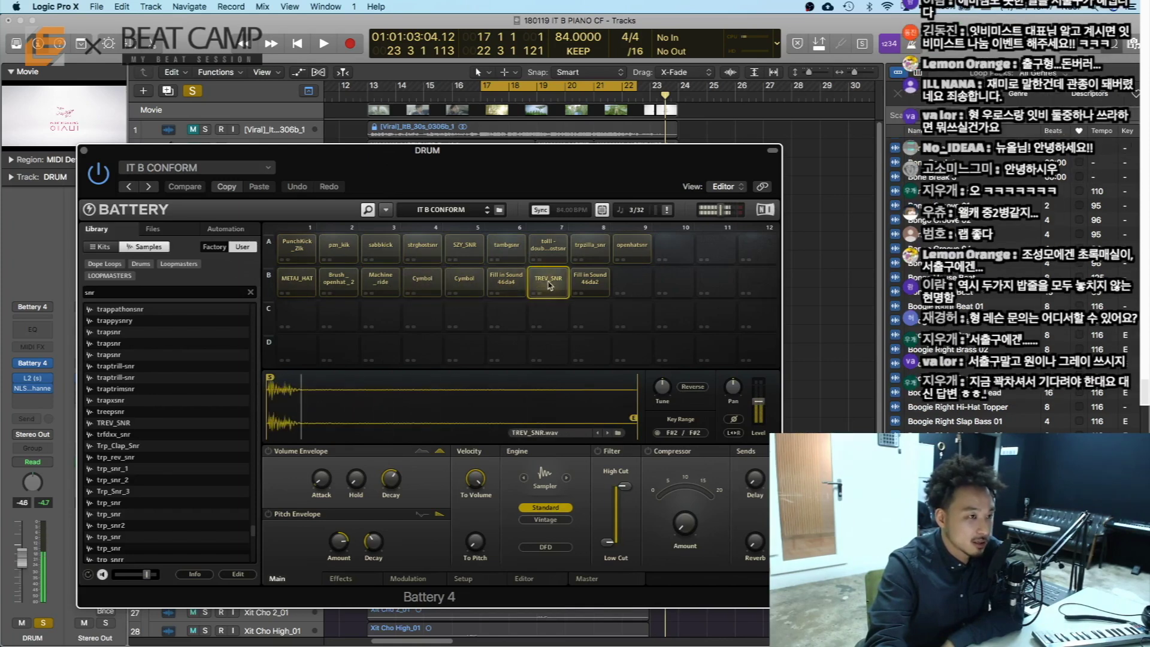
pyautogui.click(597, 276)
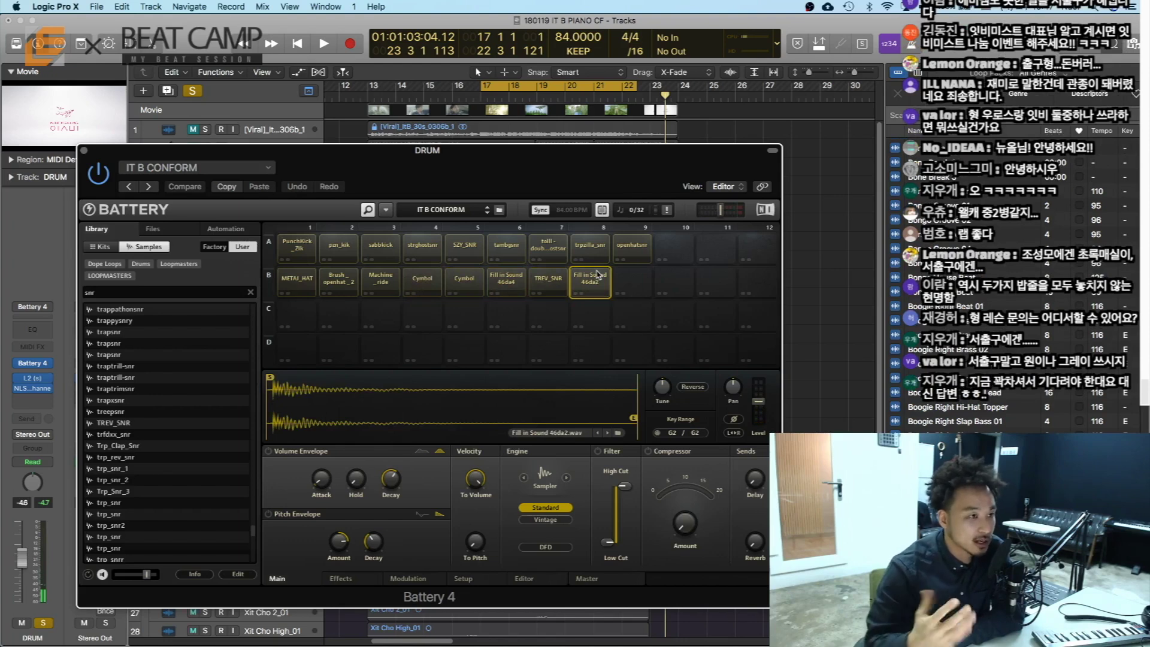
pyautogui.click(85, 151)
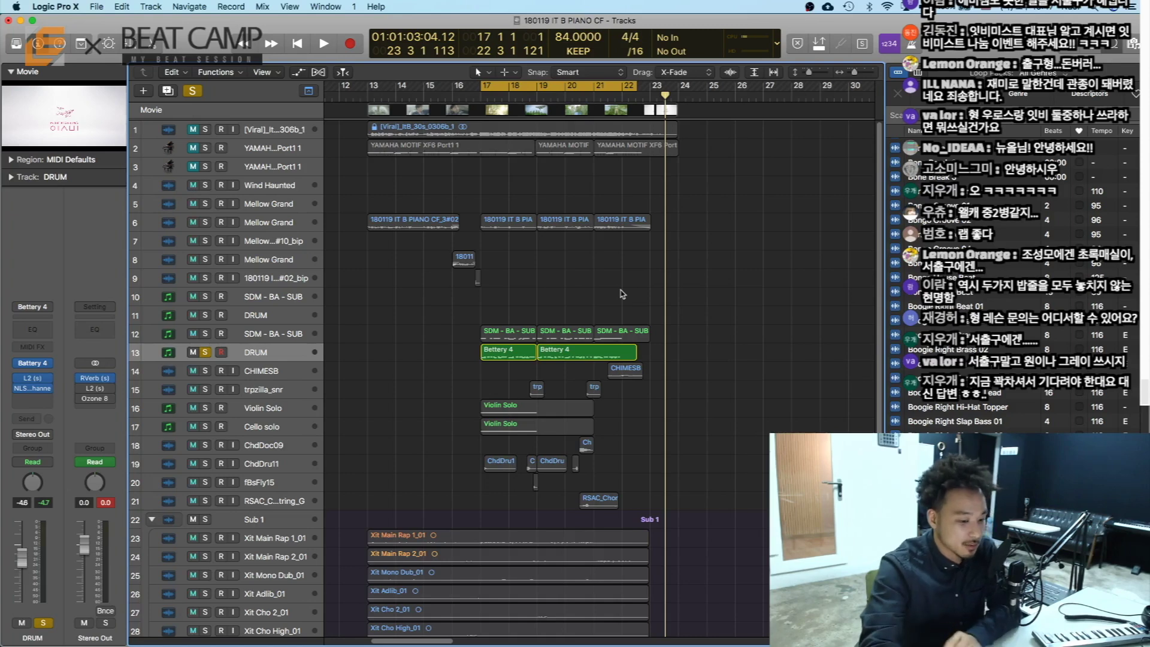
# Hide the loop browser and play the soloed drums with both Battery 4 regions shown in the Piano Roll
pyautogui.doubleClick(592, 355)
pyautogui.click(657, 297)
pyautogui.press('o')
pyautogui.press('space')
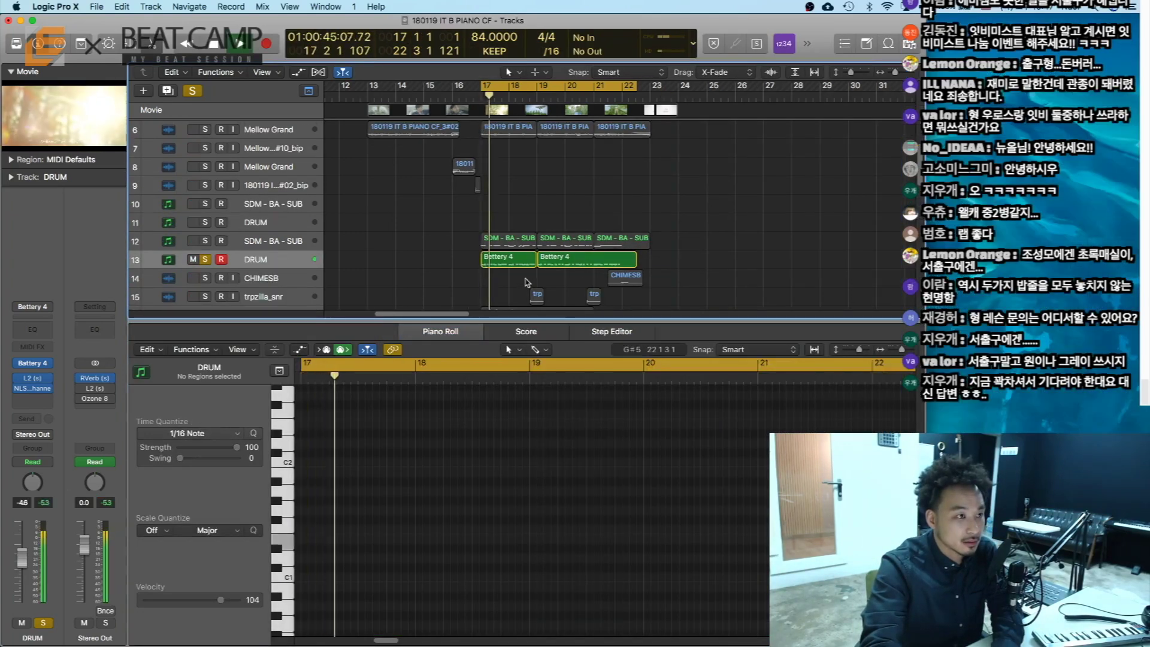
pyautogui.moveTo(532, 287); pyautogui.dragTo(567, 258)
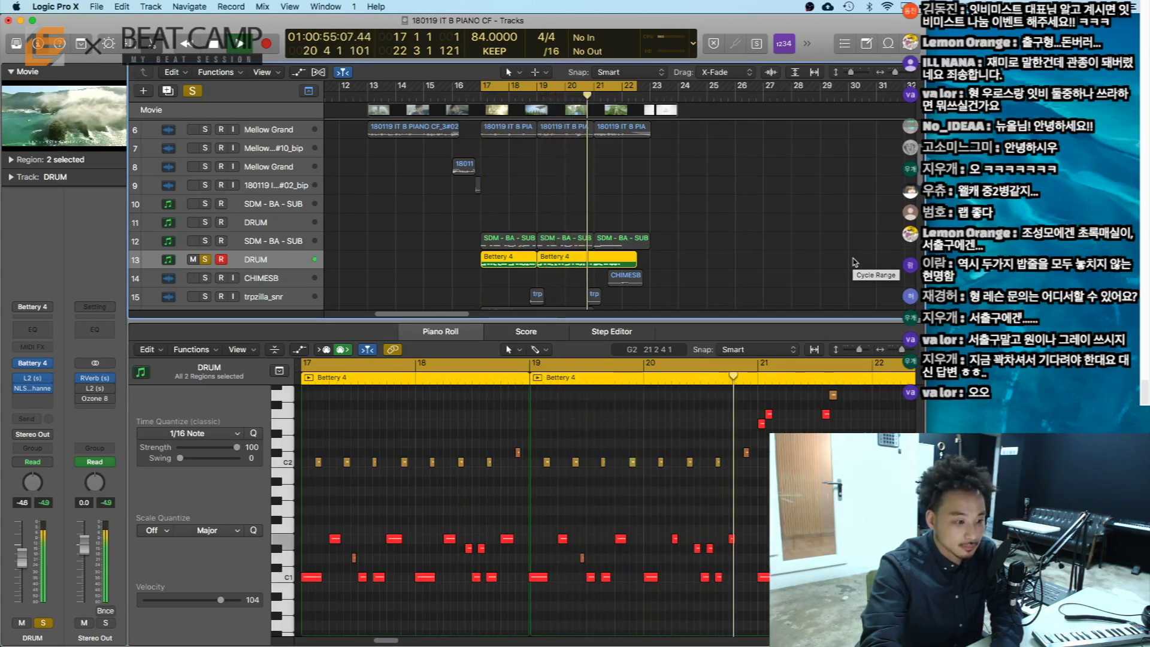
# Examine the drum notes around bars 18 and 19 in the Piano Roll
pyautogui.moveTo(386, 641); pyautogui.dragTo(404, 643)
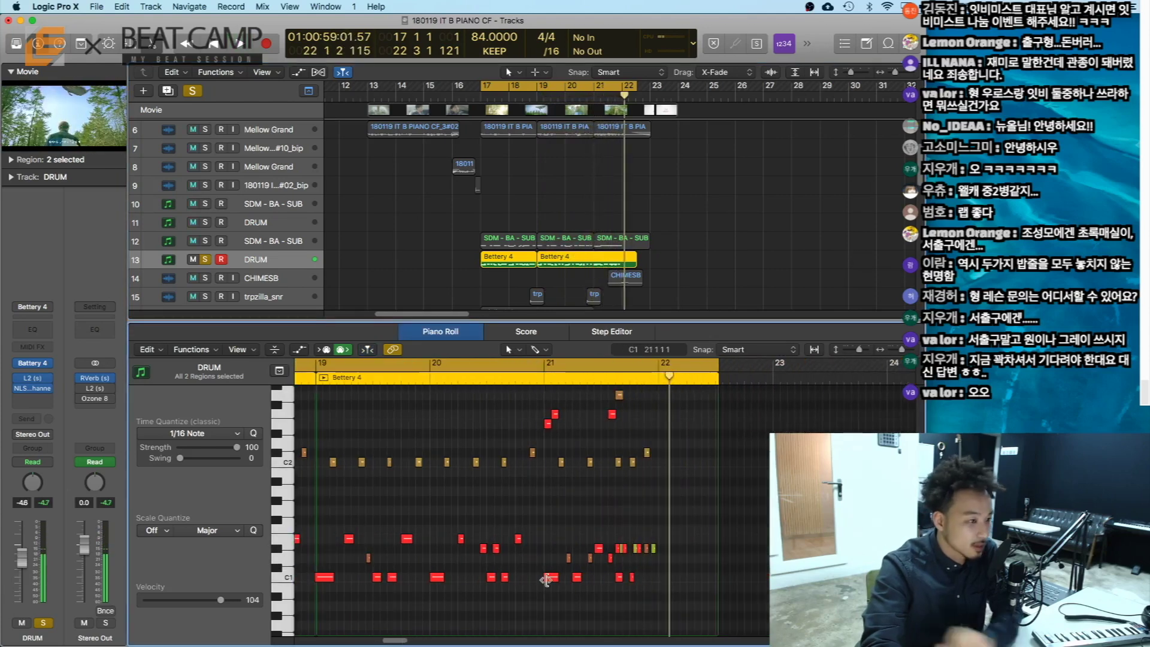
pyautogui.moveTo(405, 642); pyautogui.dragTo(395, 641)
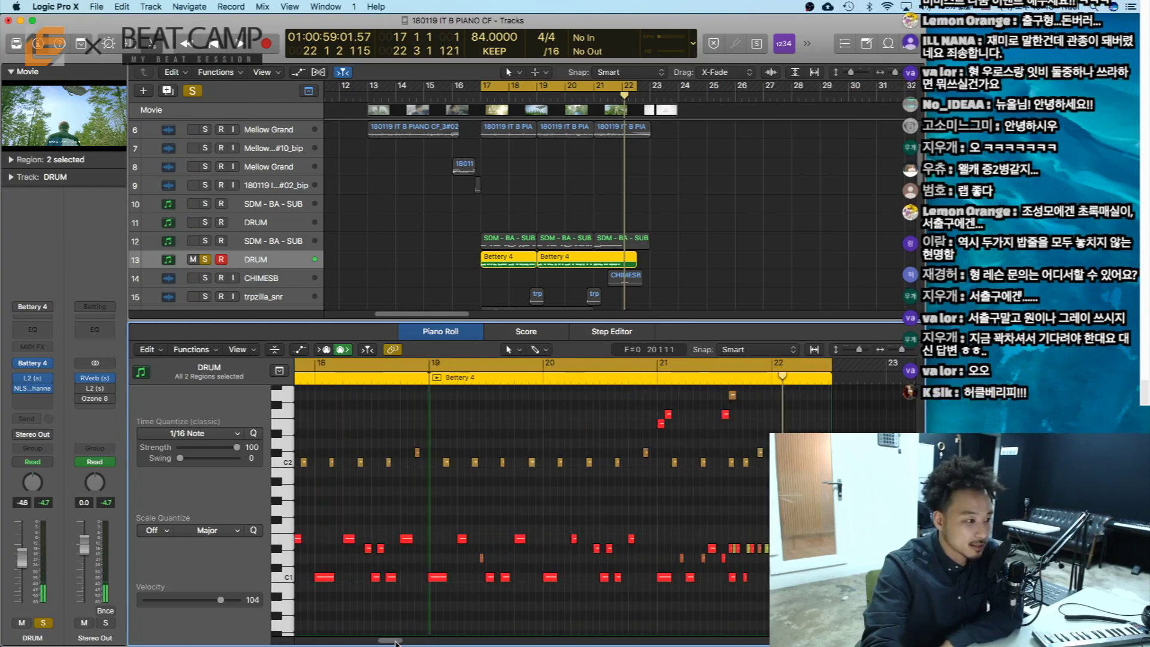
pyautogui.click(279, 578)
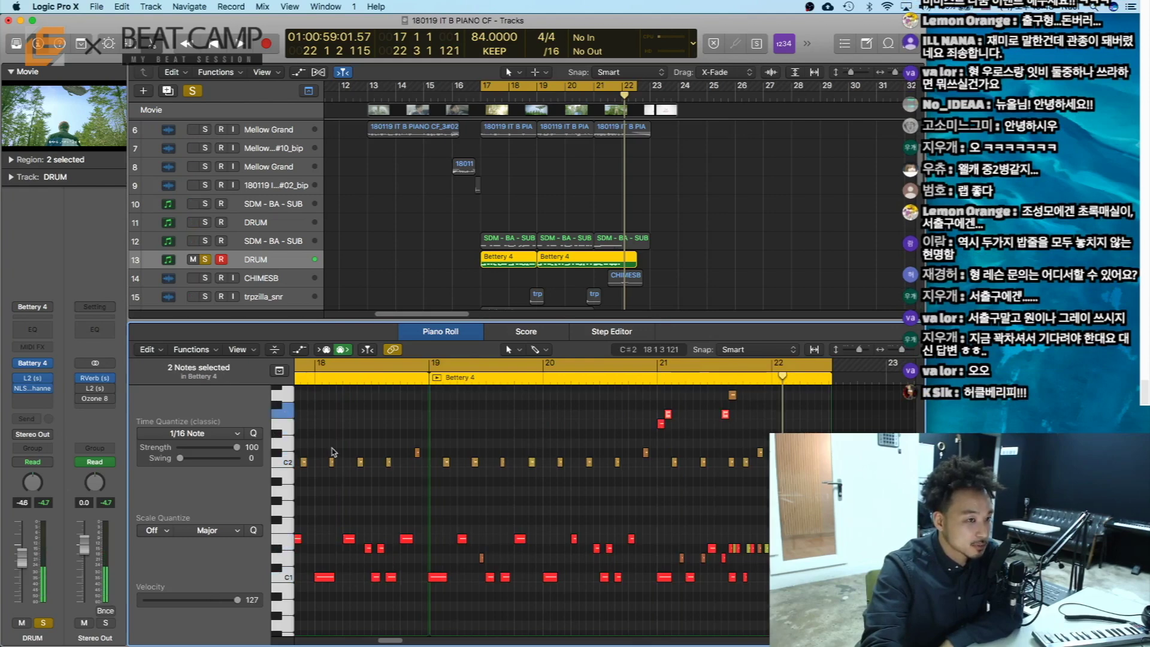
pyautogui.moveTo(584, 616); pyautogui.dragTo(297, 455)
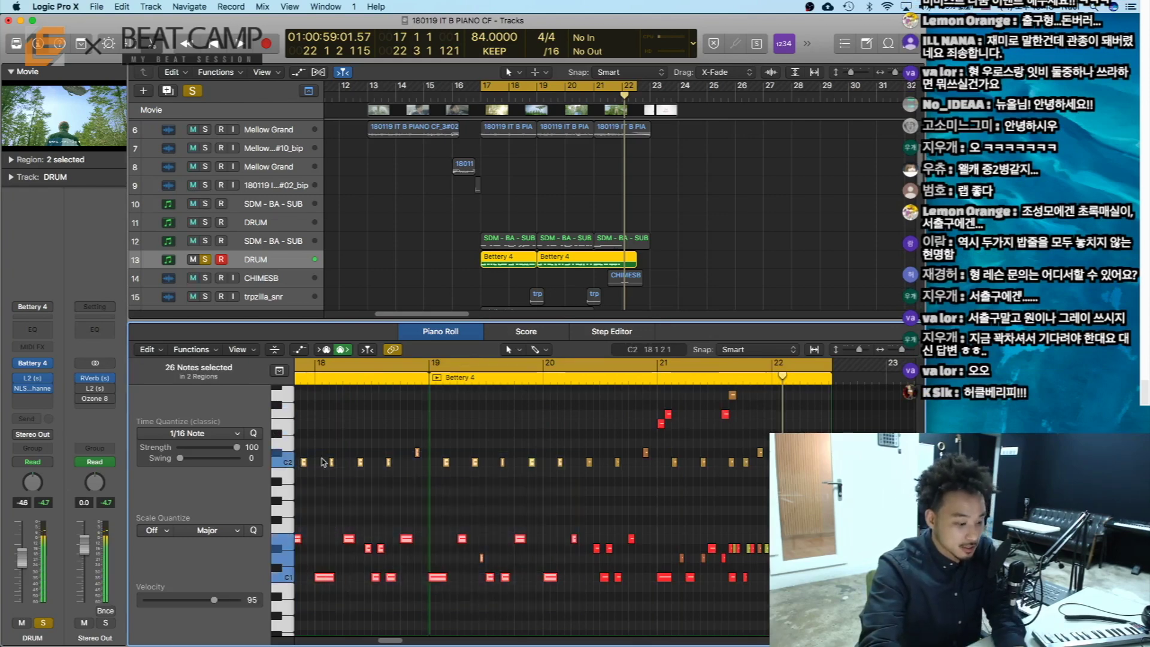
pyautogui.press('z')
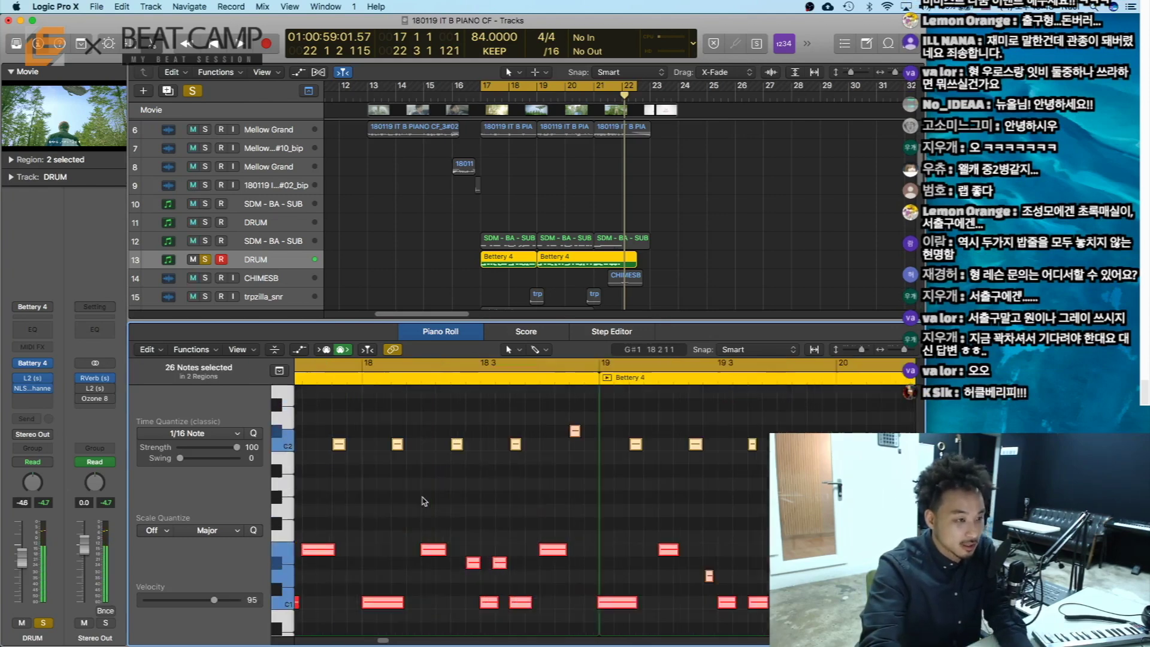
pyautogui.click(556, 503)
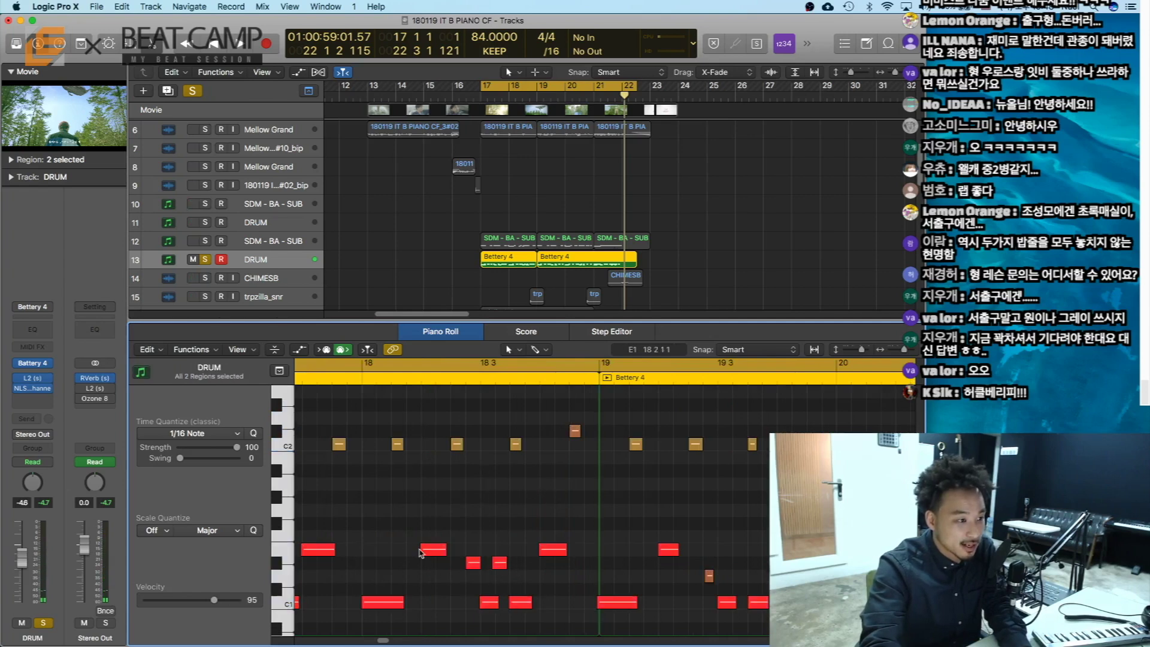
# Try quantizing six drum notes between beats 18 2 and 19 to 1/16 notes, and undo the quantize
pyautogui.moveTo(421, 616); pyautogui.dragTo(563, 532)
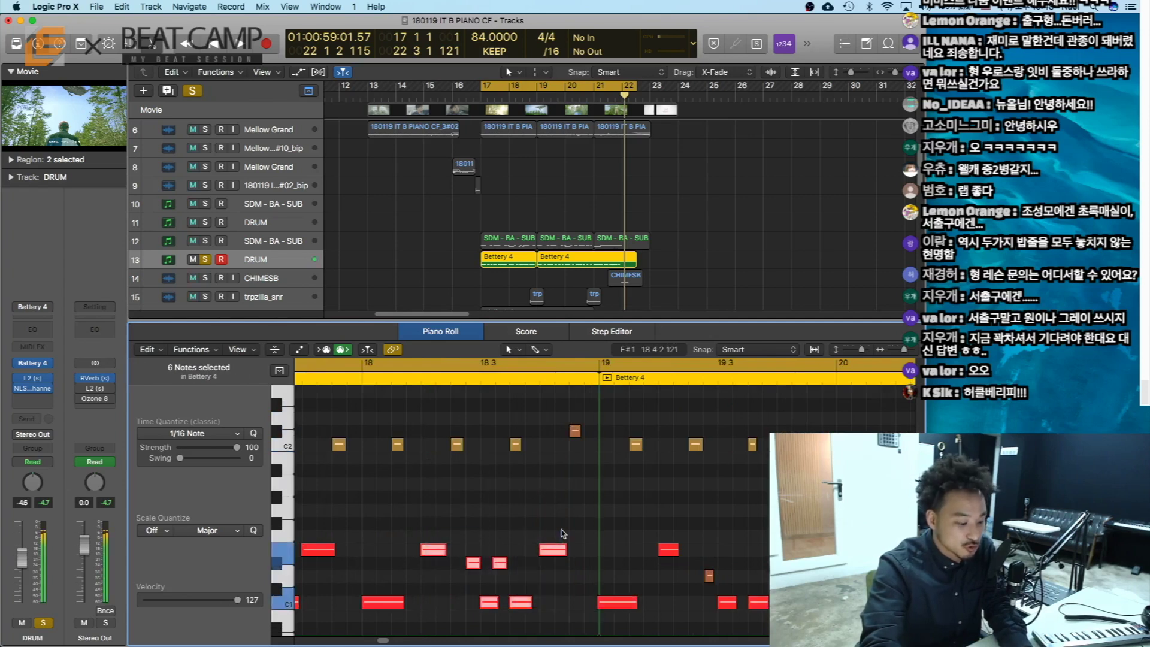
pyautogui.press('z')
pyautogui.click(792, 376)
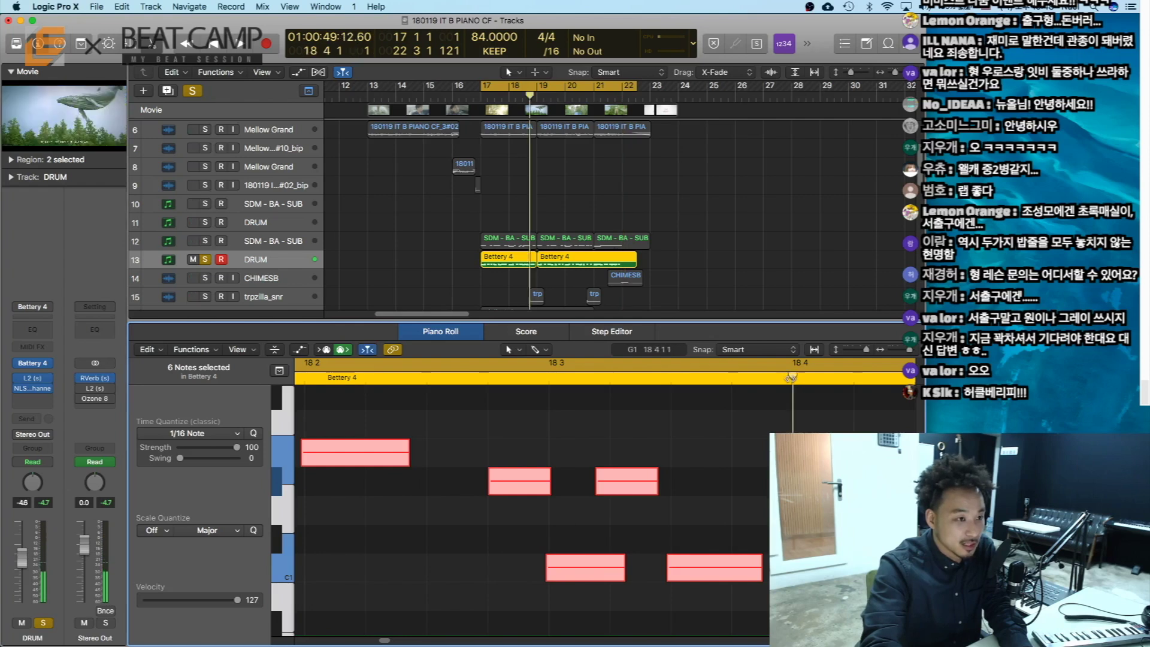
pyautogui.press('q')
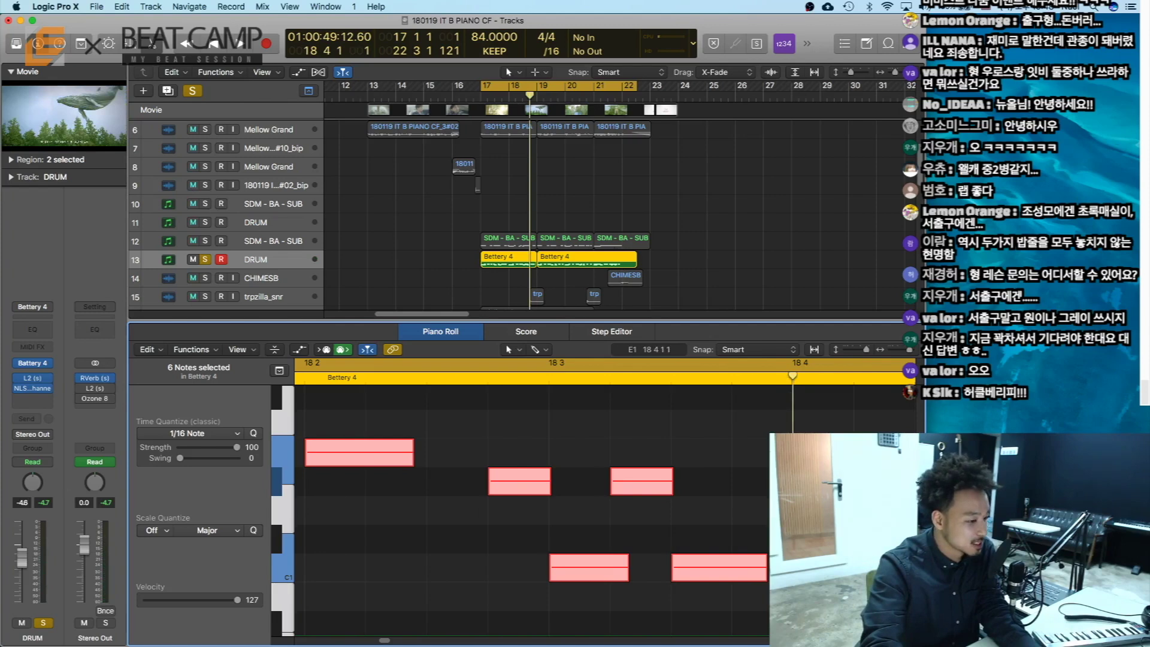
pyautogui.press('super+z')
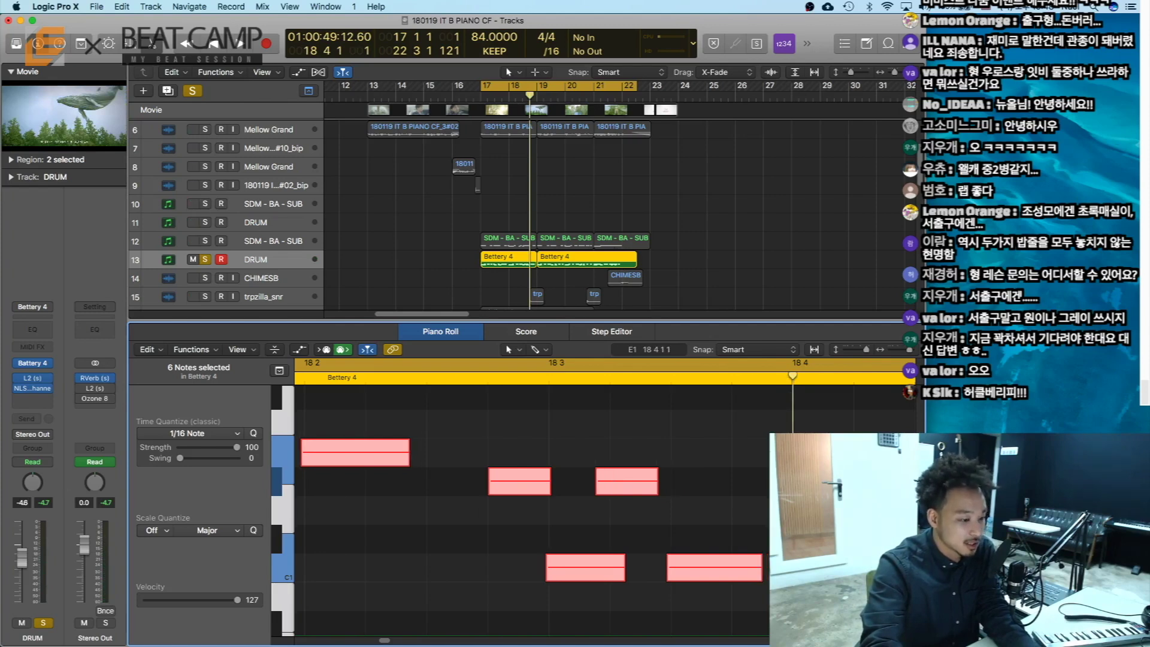
# Deselect the notes and view the drum pattern from bar 17 across a wider pitch range in the Piano Roll
pyautogui.press('z')
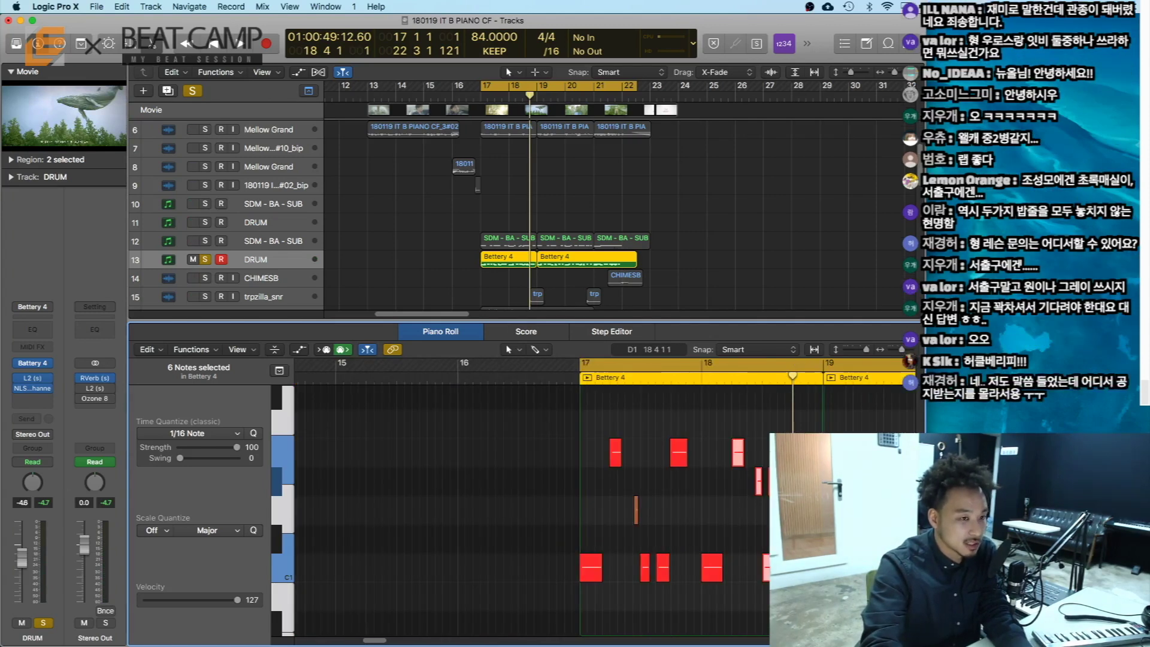
pyautogui.press('shift+super+a')
pyautogui.press('super+Up')
pyautogui.press('super+Up')
pyautogui.press('super+Up')
pyautogui.press('super+Up')
pyautogui.press('super+Up')
pyautogui.press('super+Up')
pyautogui.press('super+Up')
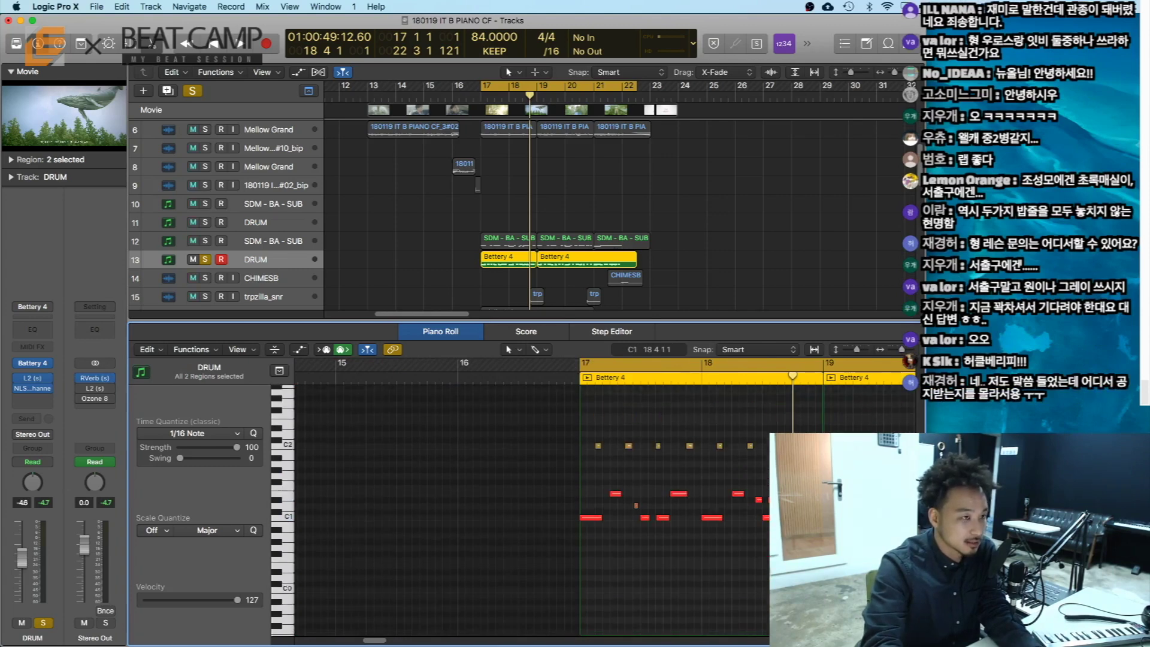
# Solo the SDM - BA - SUB track above the soloed drums and show its three regions in the Piano Roll
pyautogui.press('e')
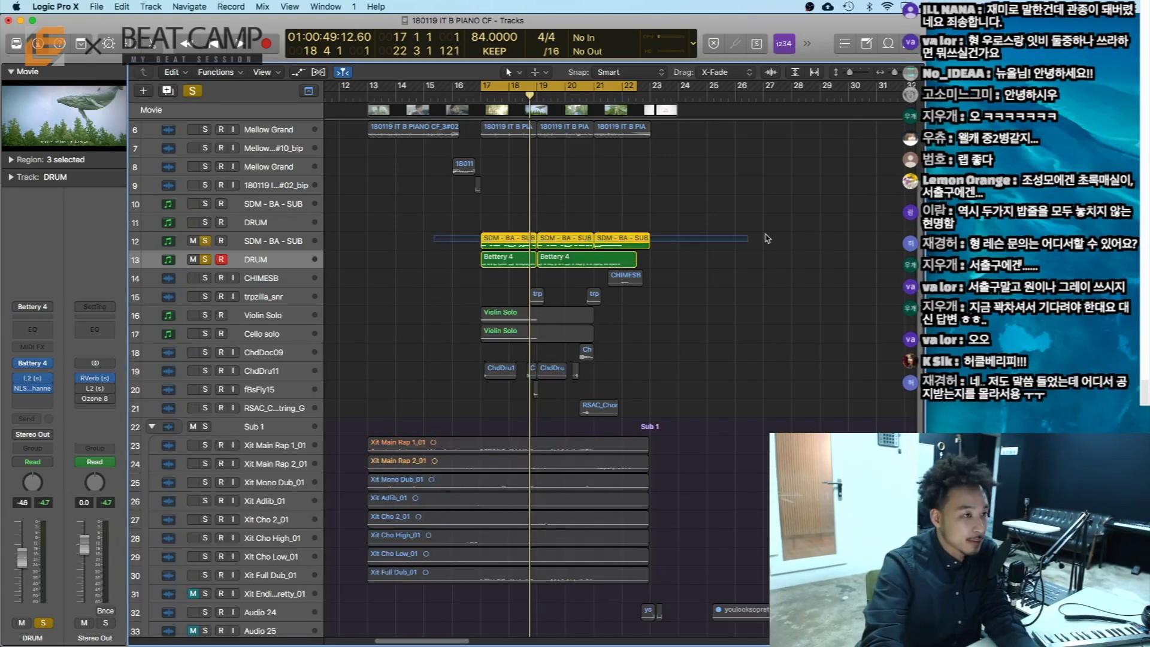
pyautogui.click(556, 240)
pyautogui.press('e')
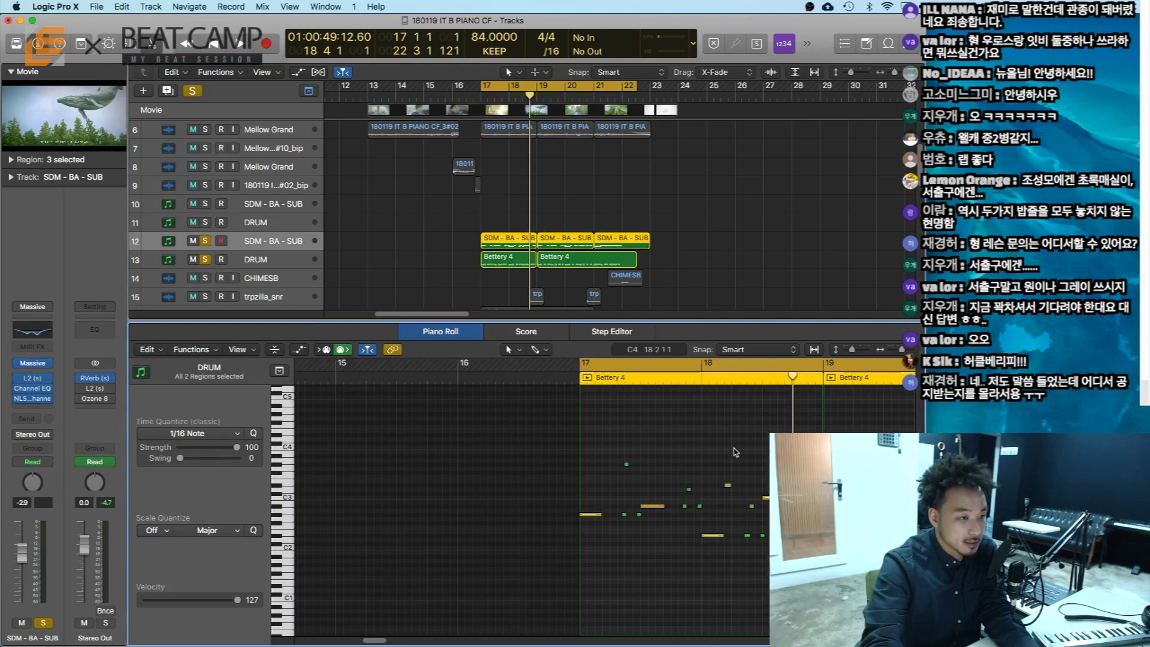
pyautogui.press('z')
pyautogui.press('z')
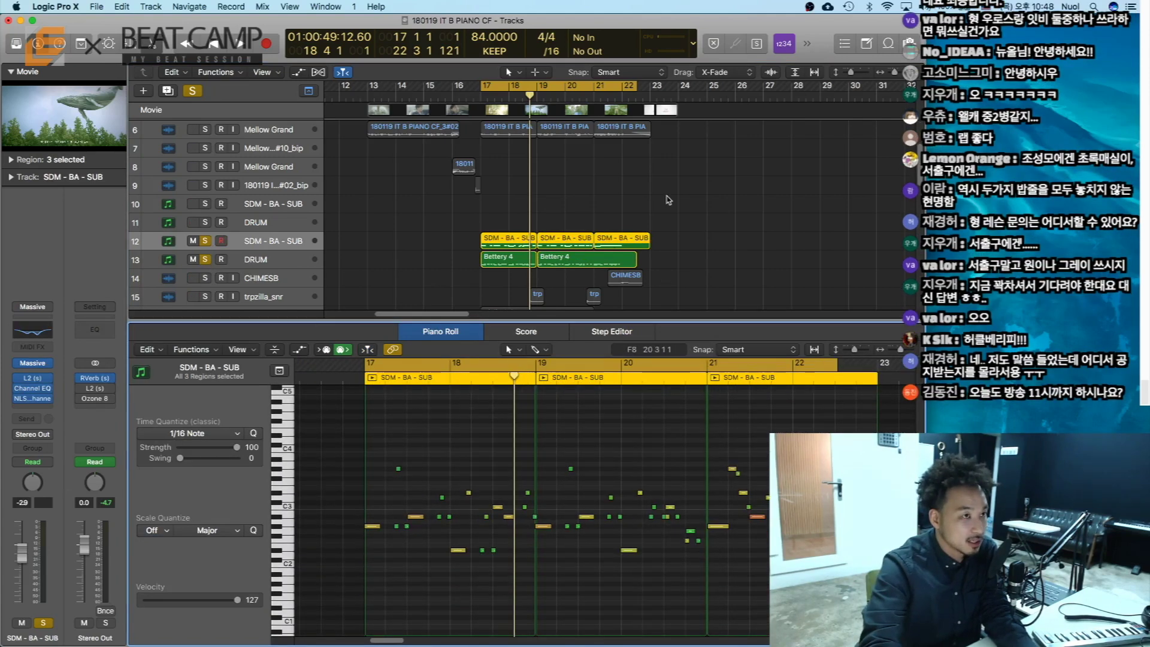
# Extend the cycle range's end to bar 24 and play the soloed sub bass and drums with the three bass regions selected
pyautogui.click(669, 200)
pyautogui.moveTo(633, 86); pyautogui.dragTo(677, 85)
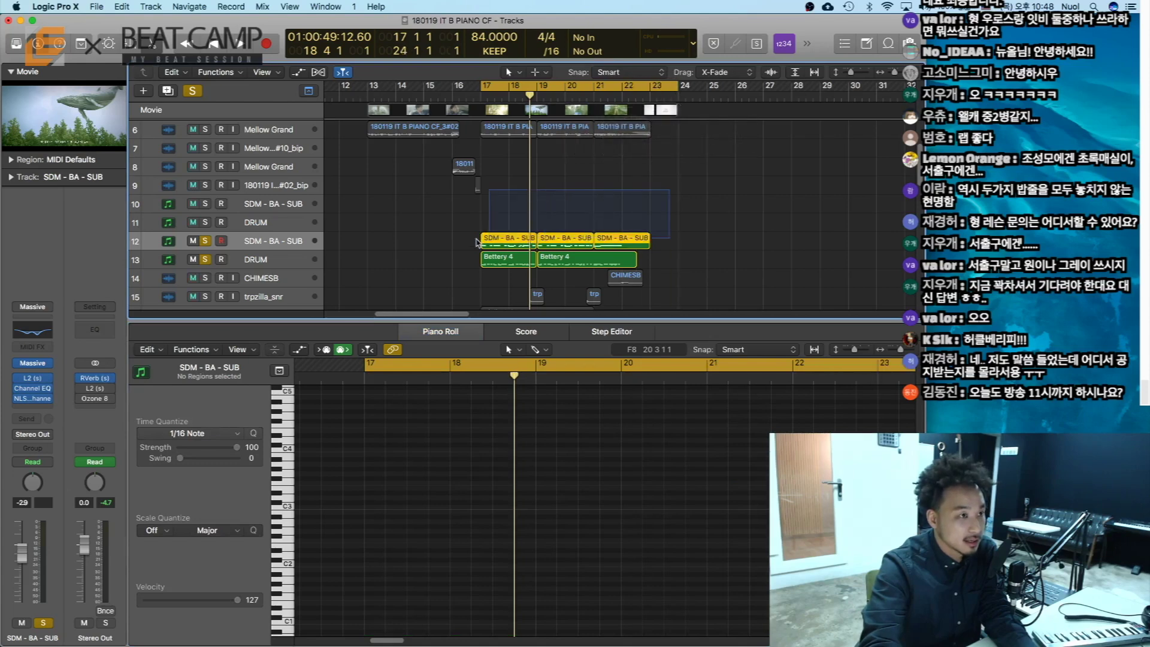
pyautogui.moveTo(673, 237); pyautogui.dragTo(495, 250)
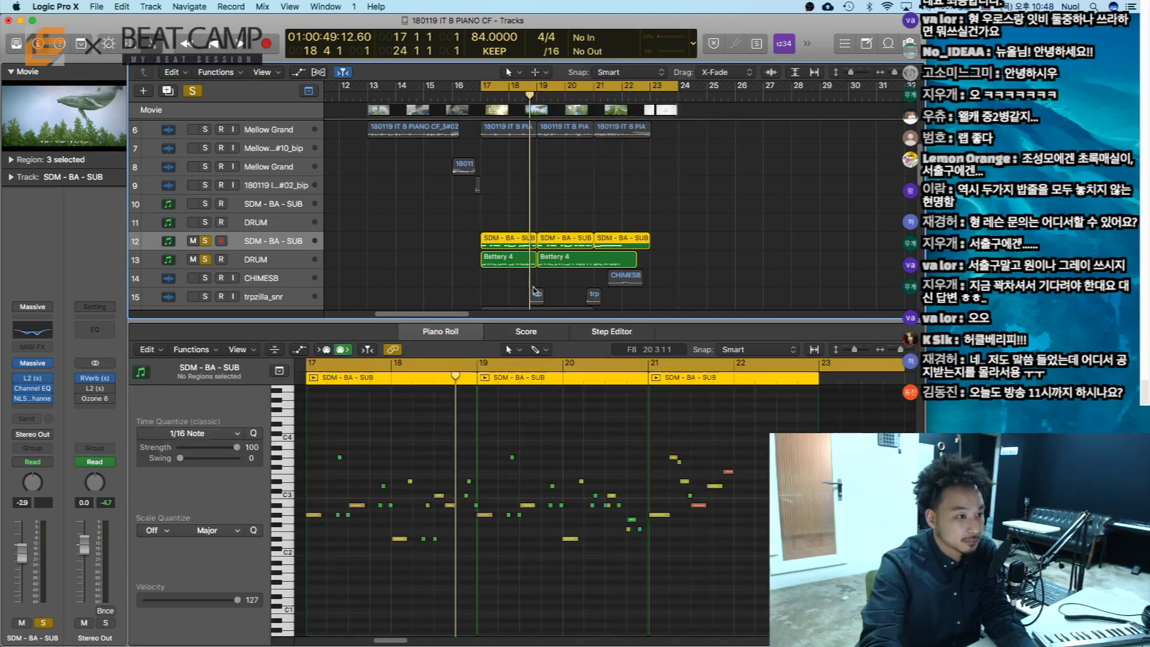
pyautogui.press('space')
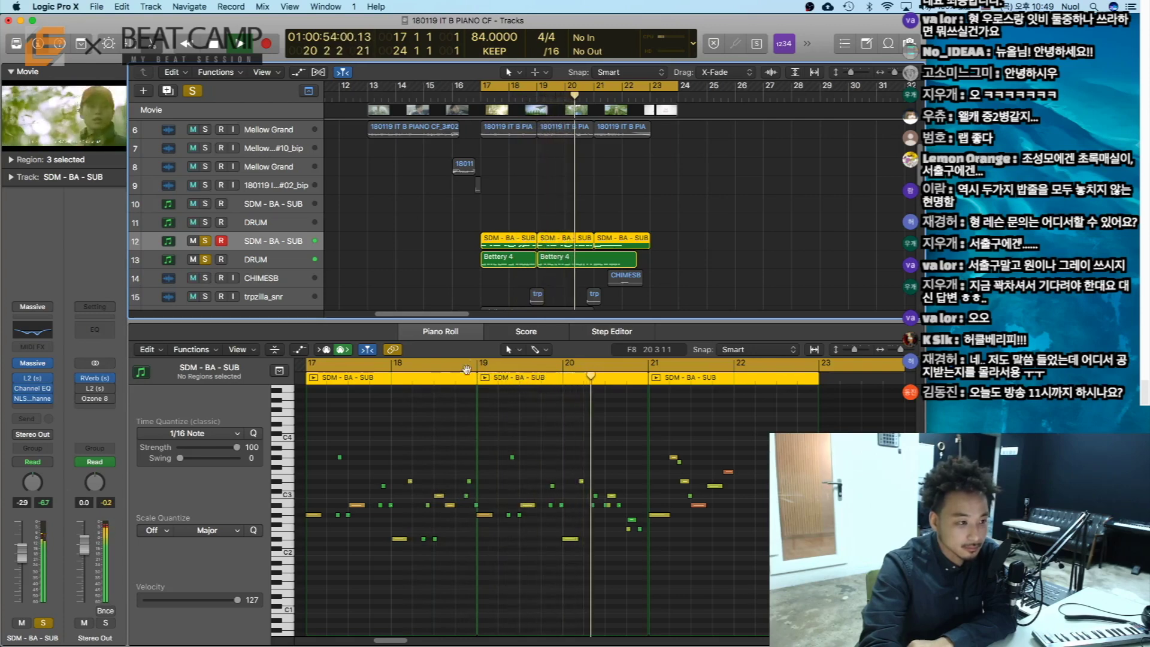
# Enlarge the bass notes in the Piano Roll, unsolo the DRUM track to hear the sub bass alone, and stop playback
pyautogui.click(535, 436)
pyautogui.press('z')
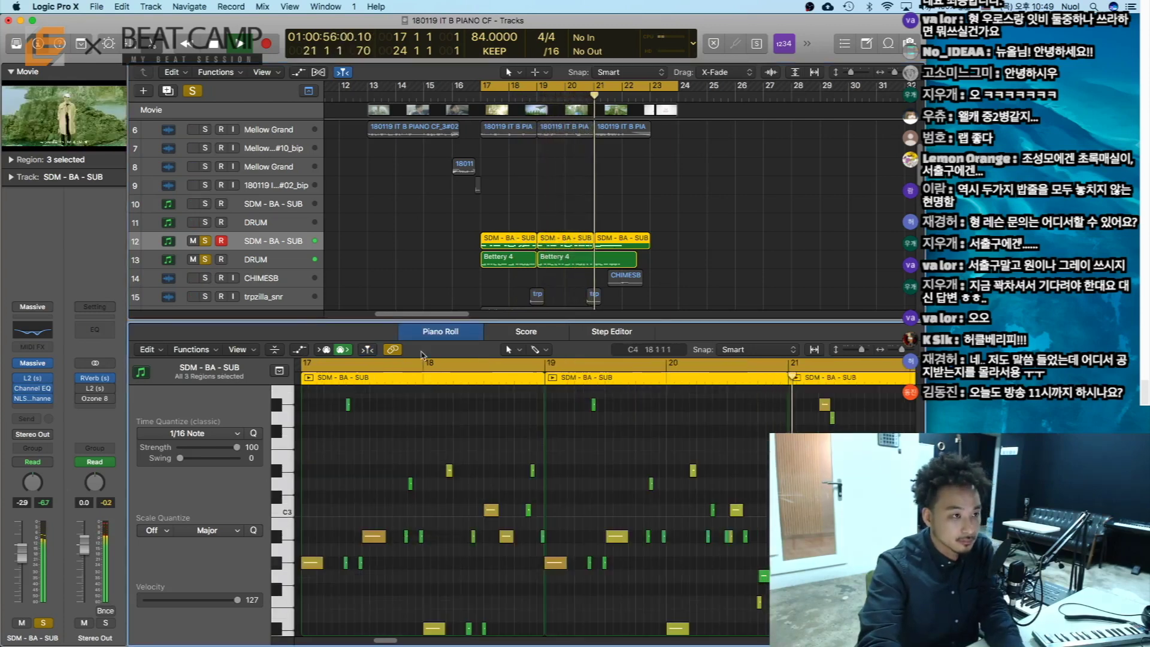
pyautogui.click(208, 261)
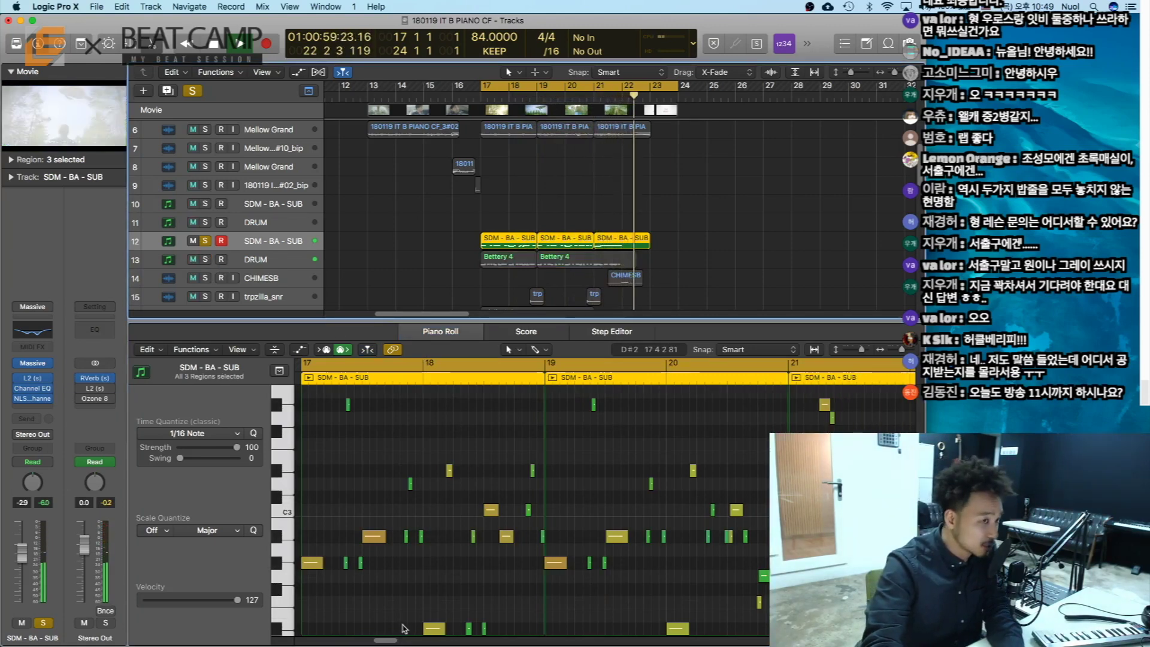
pyautogui.press('space')
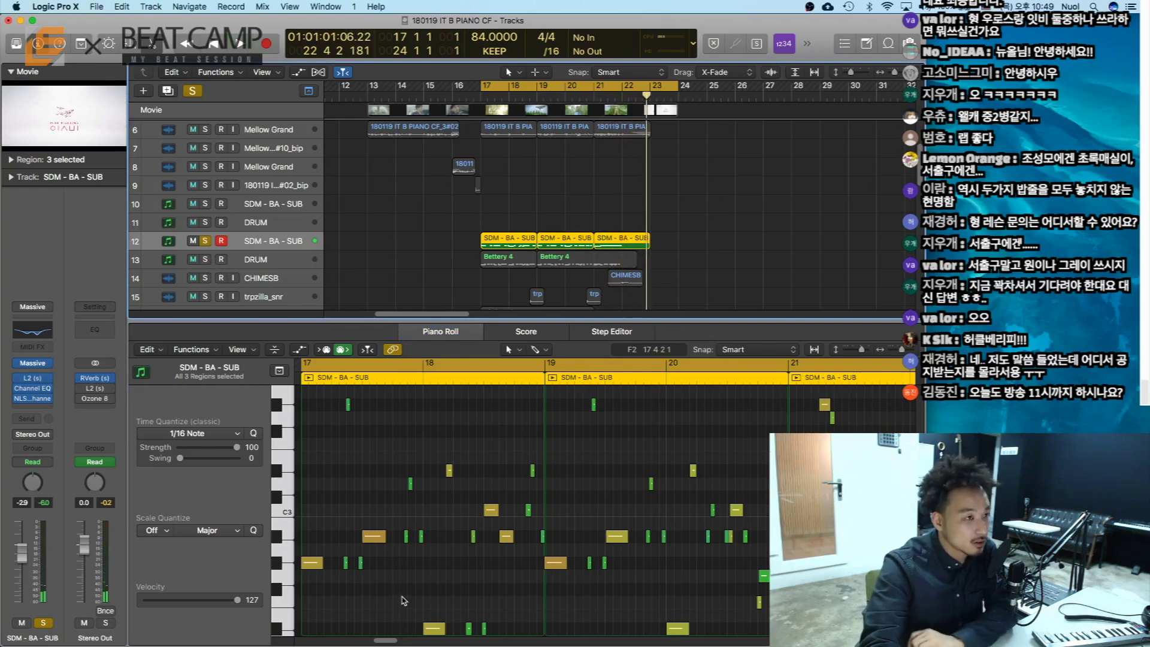
# Close the Piano Roll and examine the Massive synth's settings on the soloed SDM - BA - SUB track
pyautogui.press('x')
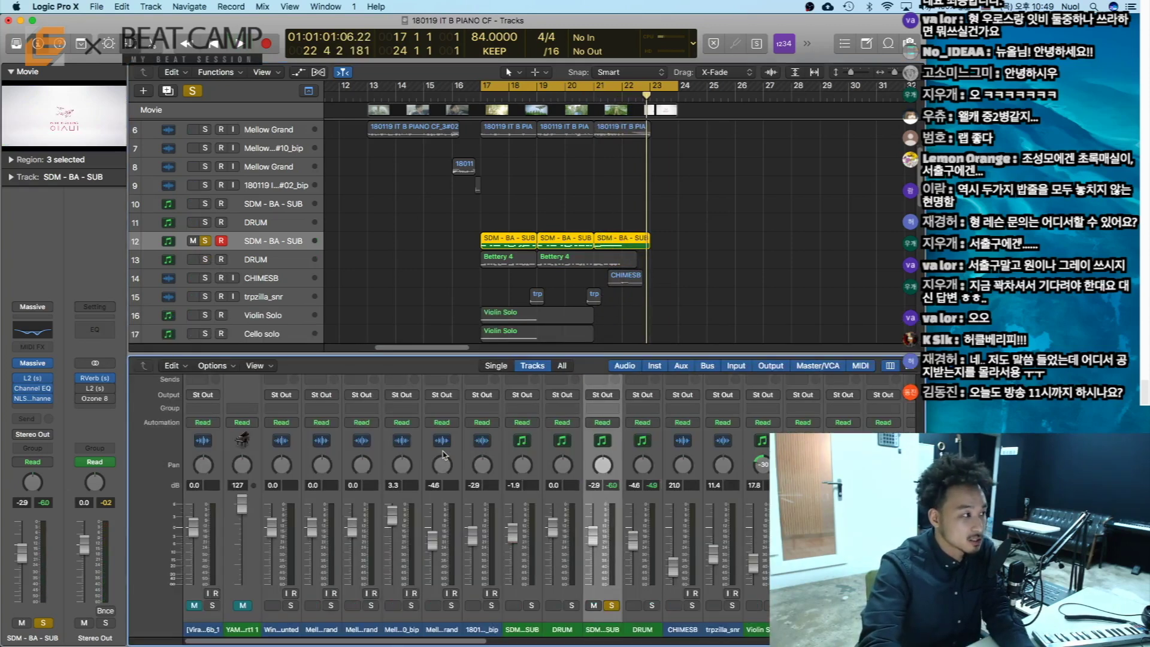
pyautogui.press('x')
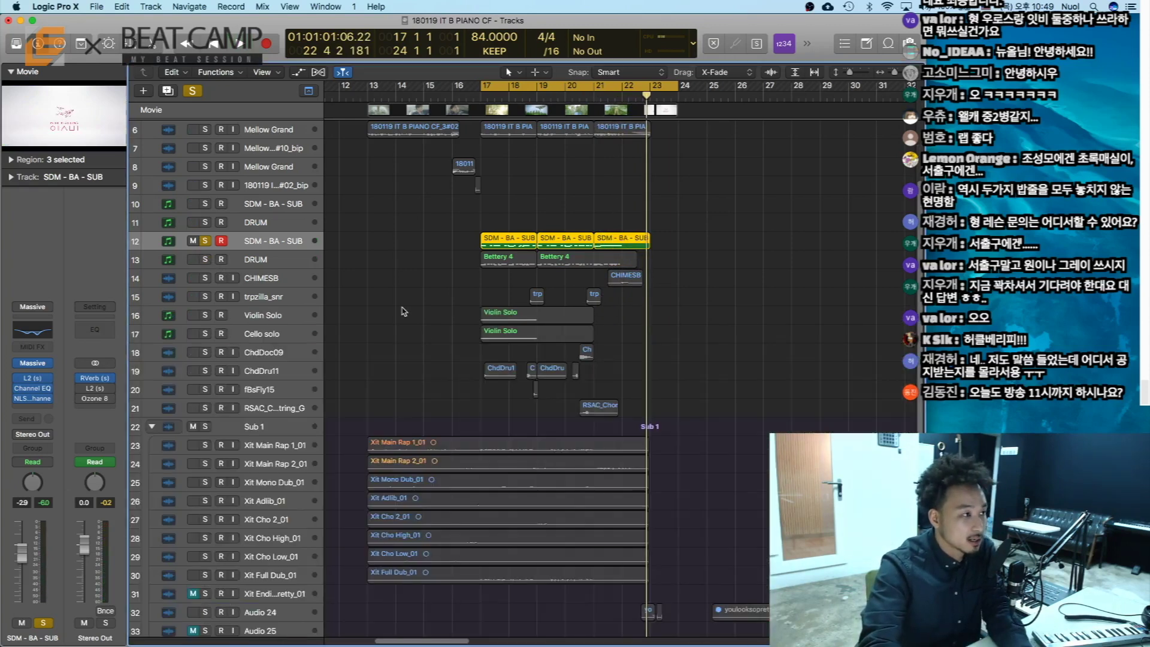
pyautogui.click(43, 364)
pyautogui.moveTo(396, 35); pyautogui.dragTo(456, 117)
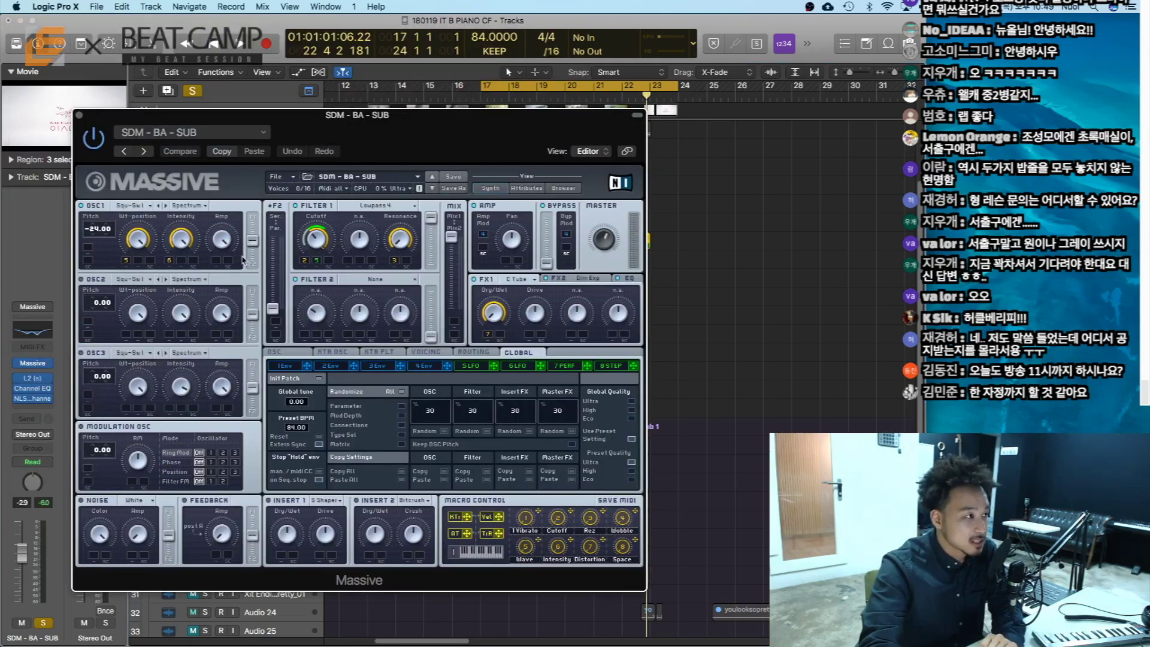
pyautogui.click(79, 115)
# Unsolo the SDM - BA - SUB track and view the three YAMAHA MOTIF regions on track 2 in the Piano Roll
pyautogui.click(670, 345)
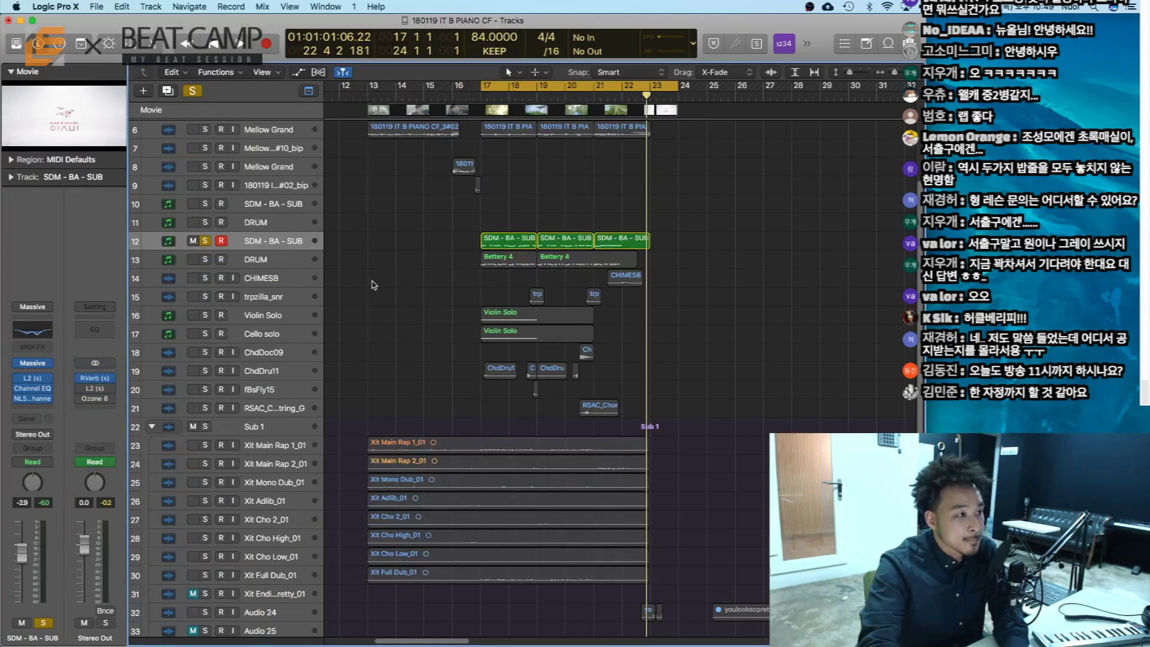
pyautogui.click(205, 240)
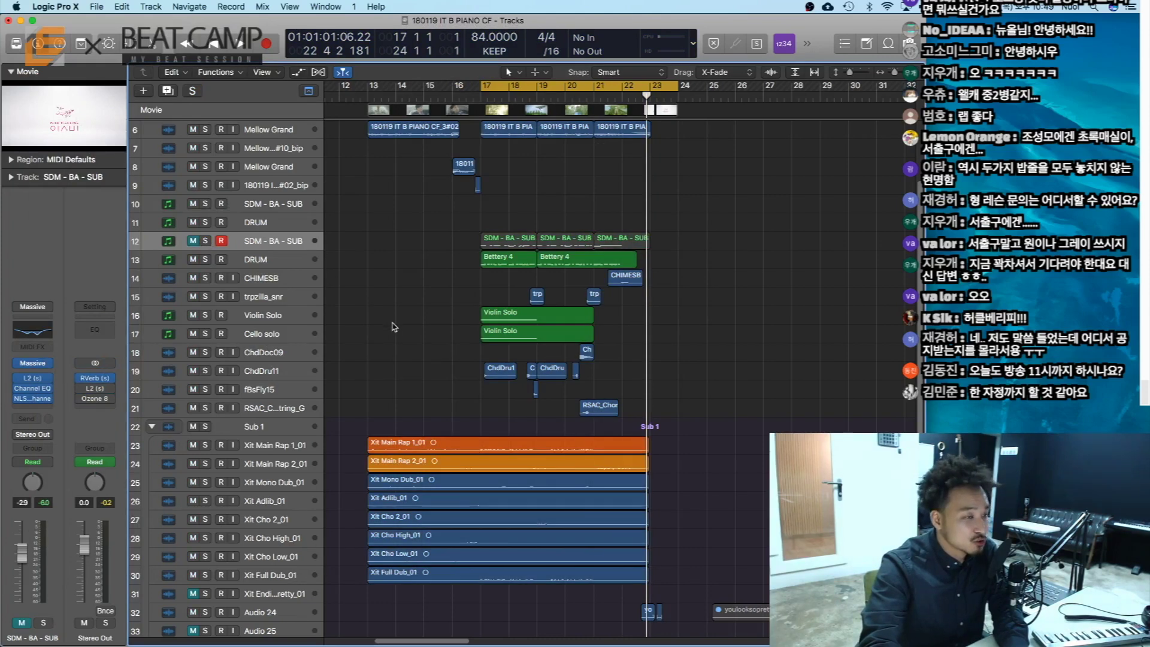
pyautogui.scroll(3, 394, 327)
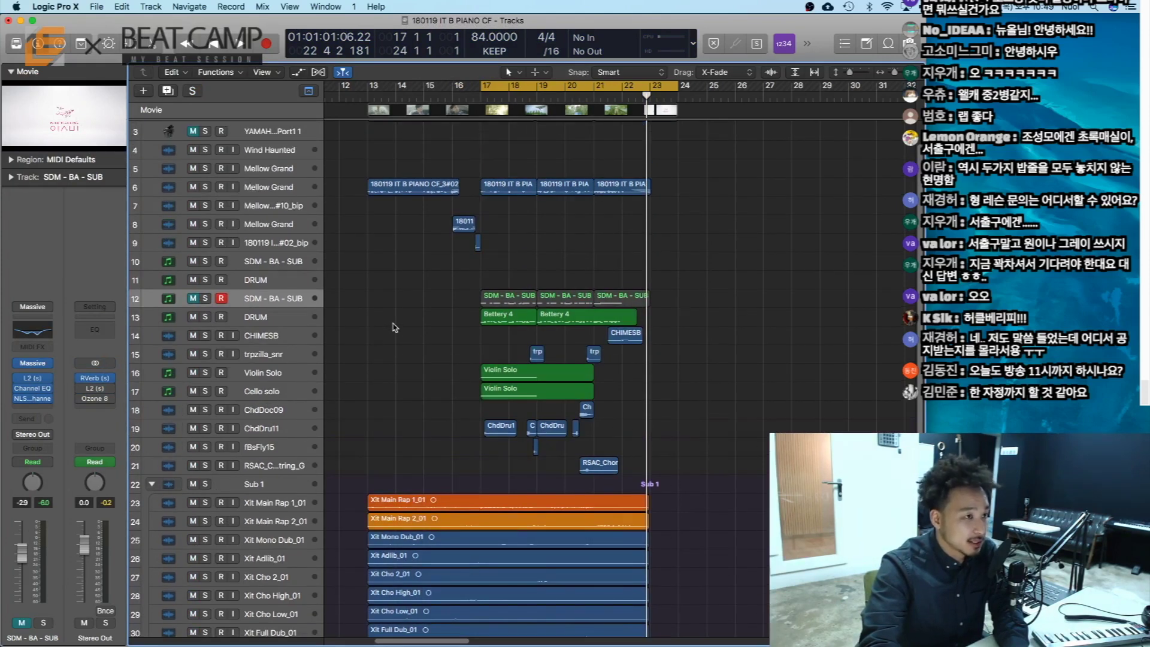
pyautogui.scroll(3, 393, 326)
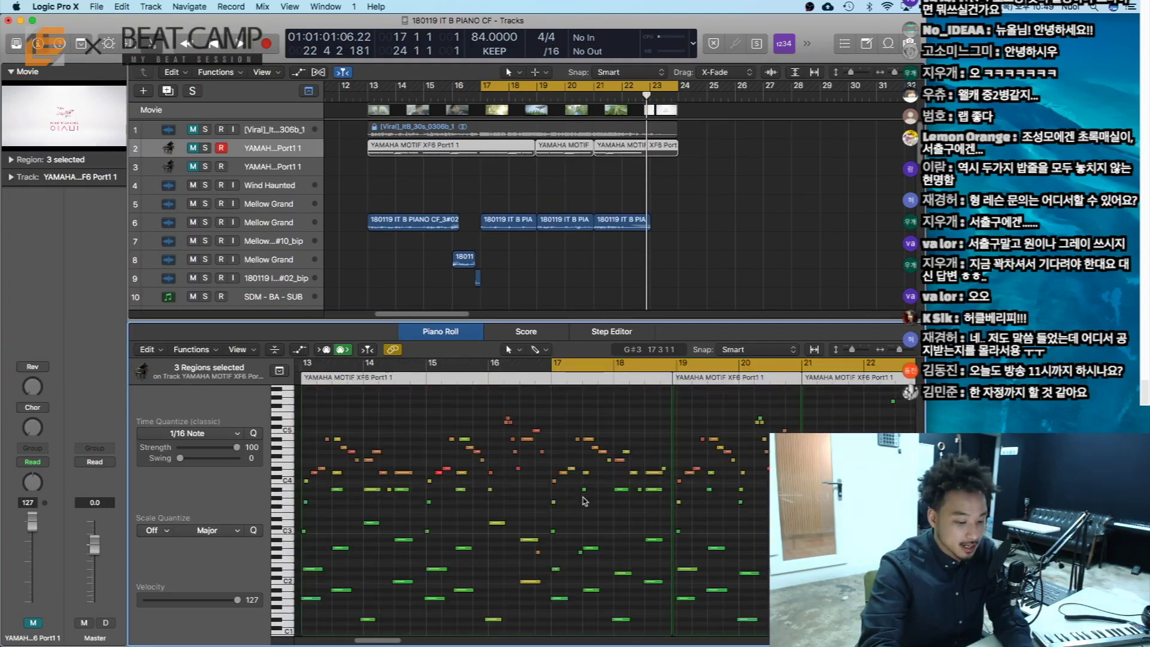
pyautogui.scroll(3, 585, 501)
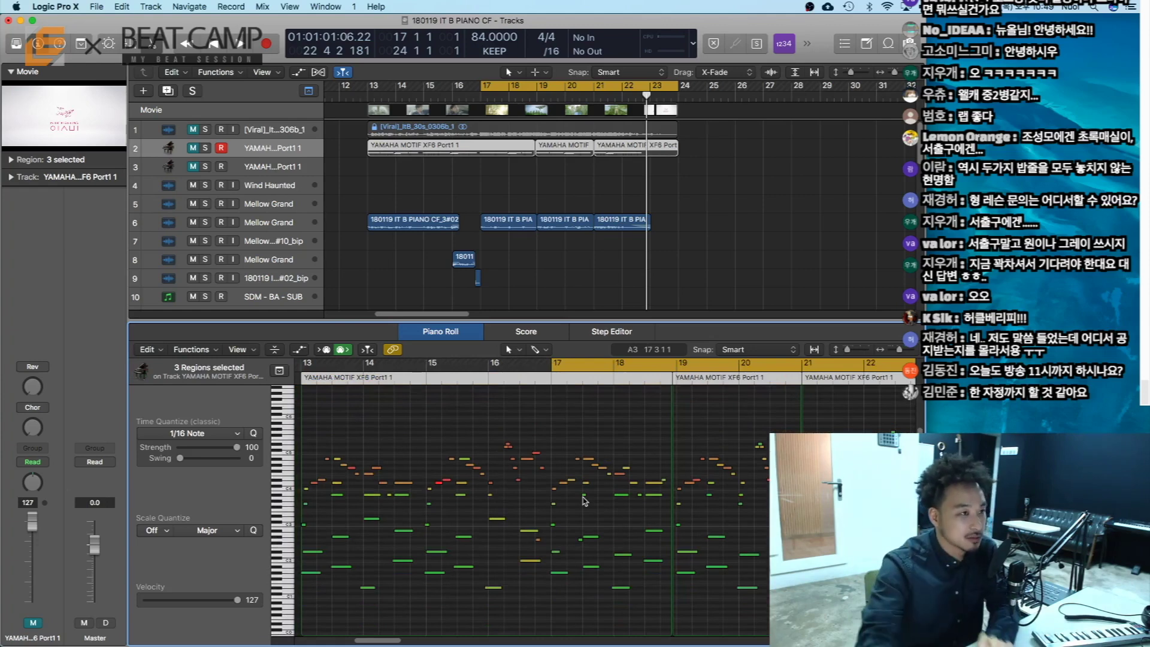
pyautogui.click(553, 262)
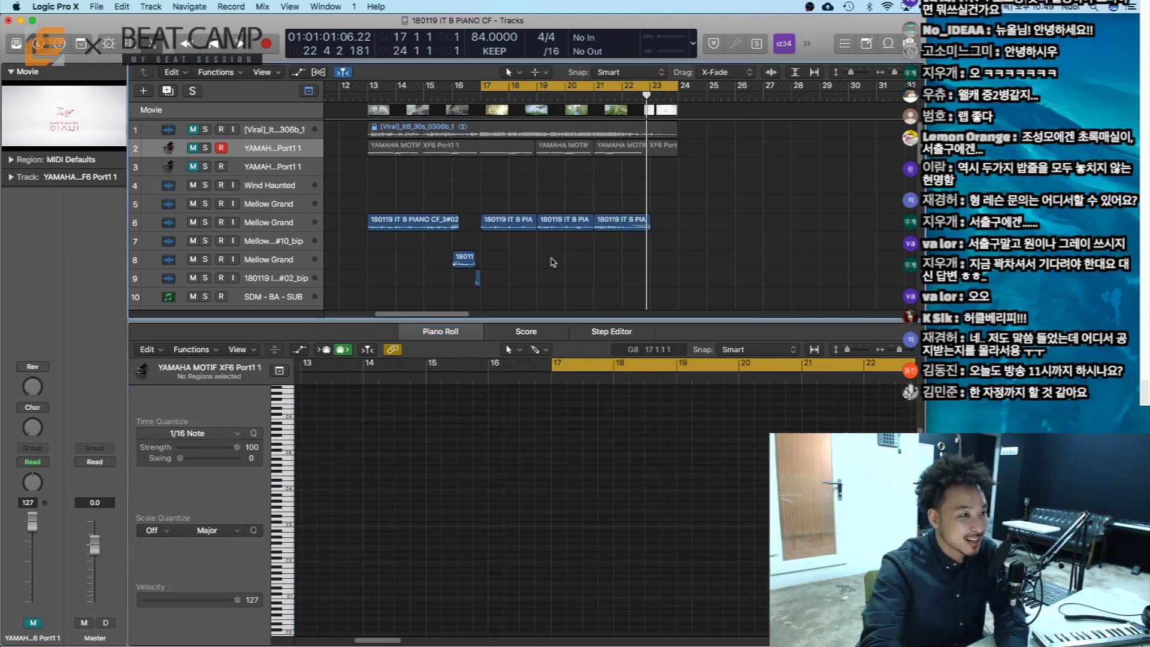
# Solo the piano audio tracks 6 to 9, extend the cycle range's start to bar 13, and play them
pyautogui.moveTo(684, 179); pyautogui.dragTo(376, 156)
pyautogui.click(205, 222)
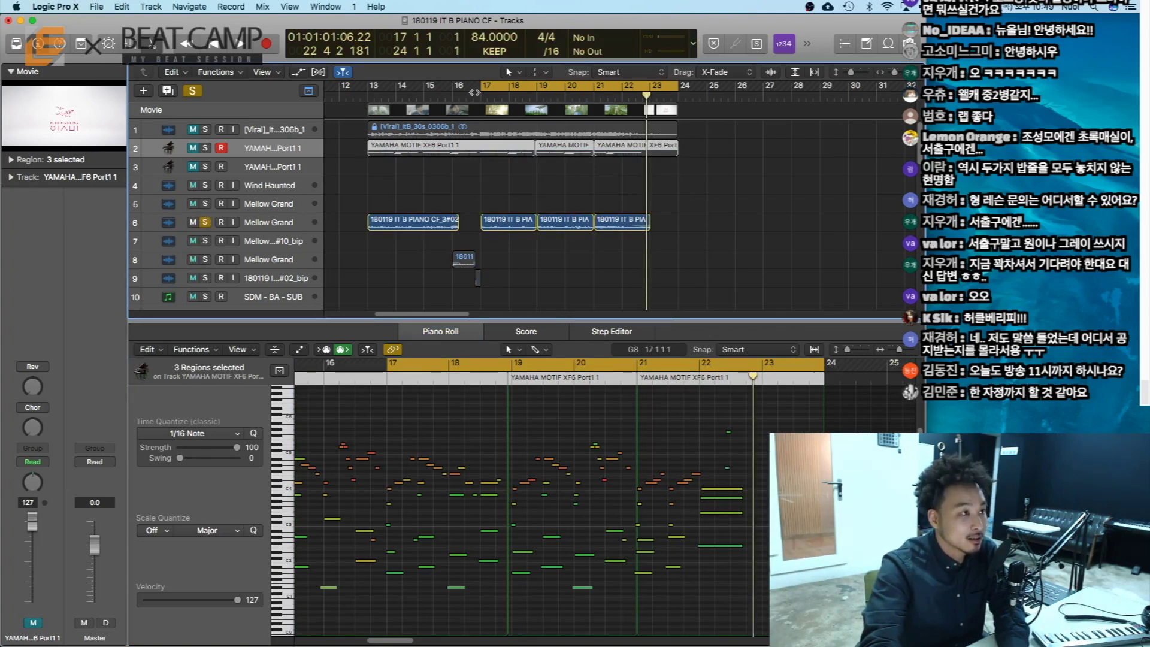
pyautogui.moveTo(481, 88); pyautogui.dragTo(368, 88)
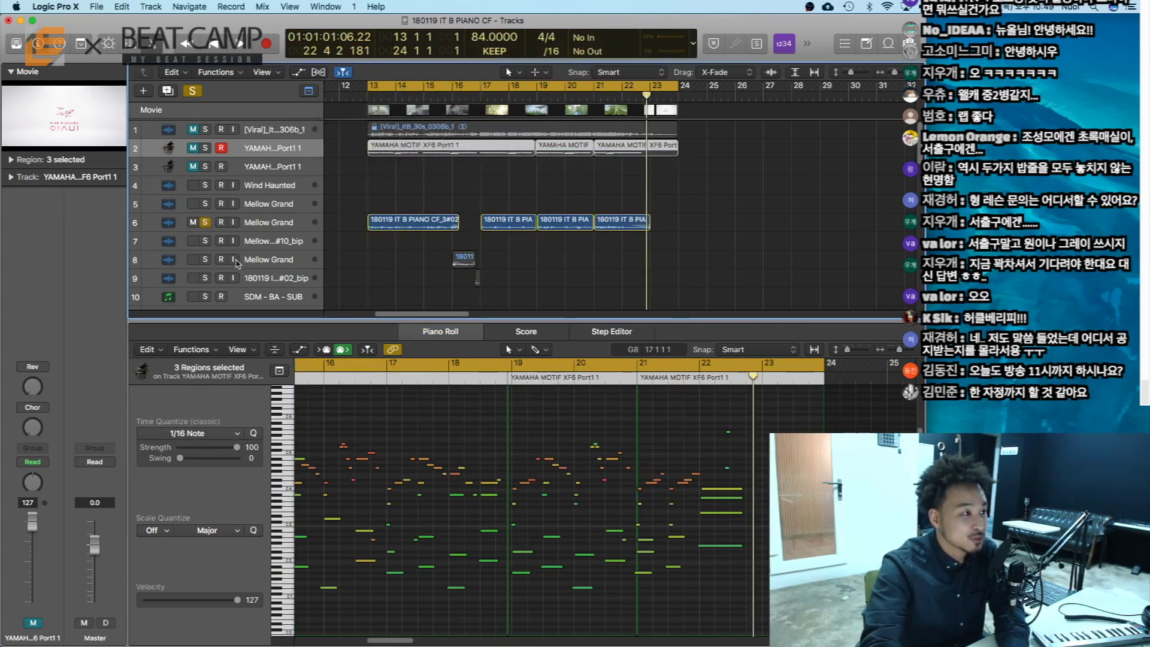
pyautogui.press('space')
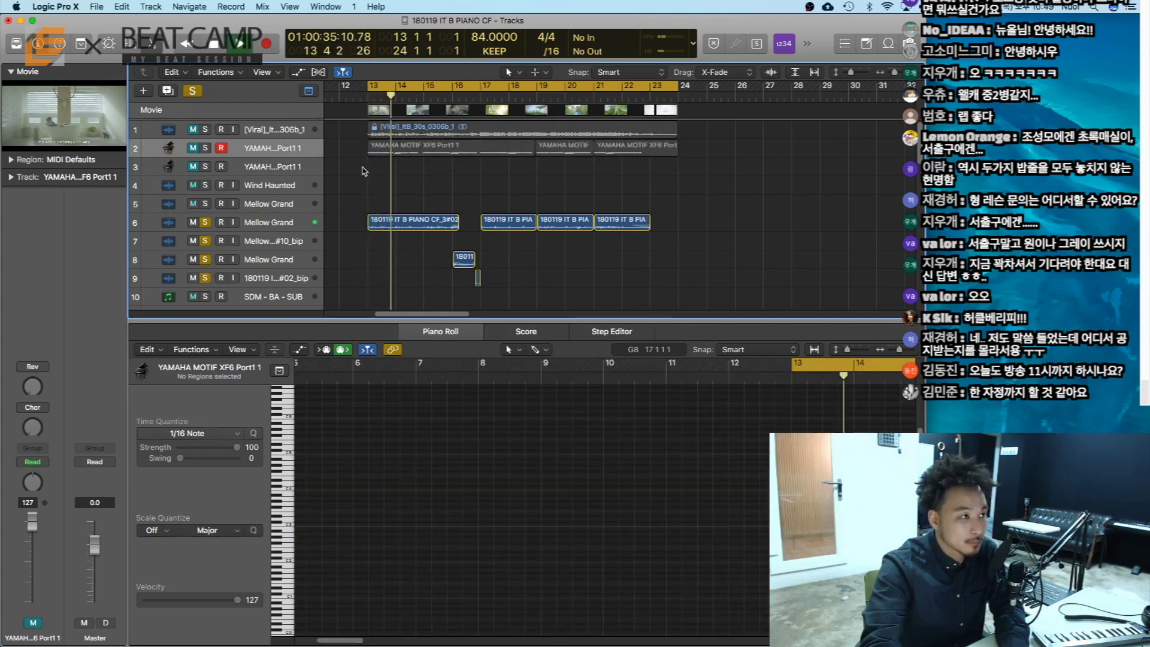
# Follow the notes of the three YAMAHA MOTIF regions in the Piano Roll while the soloed piano plays
pyautogui.click(673, 463)
pyautogui.press('z')
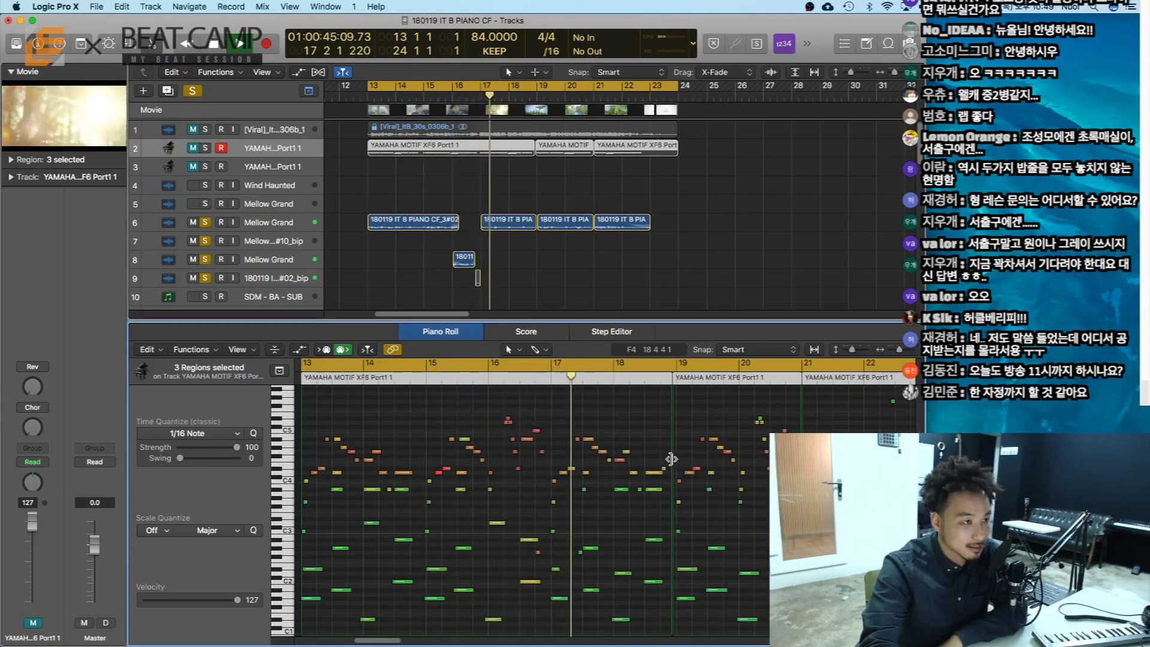
pyautogui.moveTo(380, 641); pyautogui.dragTo(398, 642)
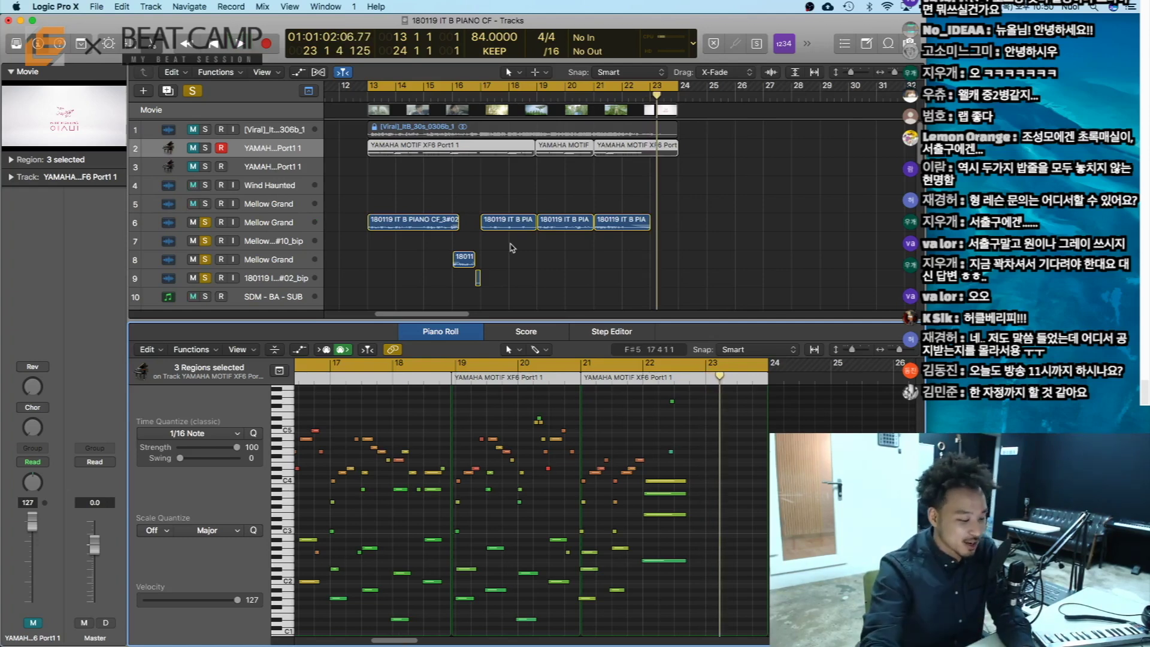
# Deselect the YAMAHA MOTIF regions, close the Piano Roll, and clear all solos
pyautogui.click(518, 257)
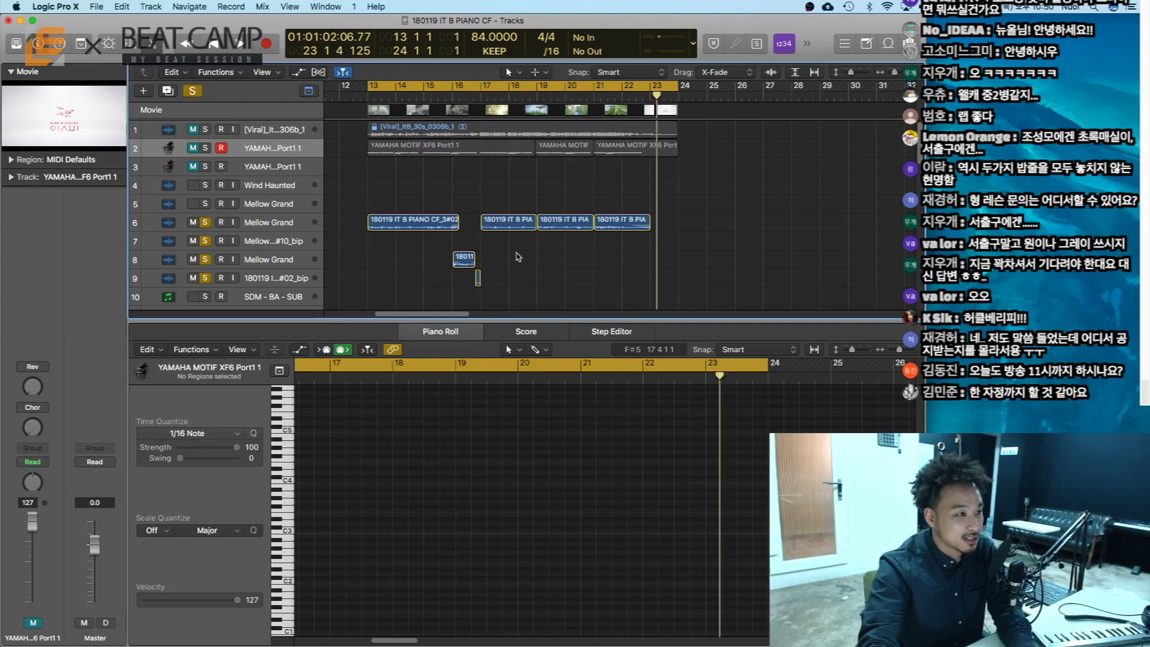
pyautogui.press('x')
pyautogui.press('x')
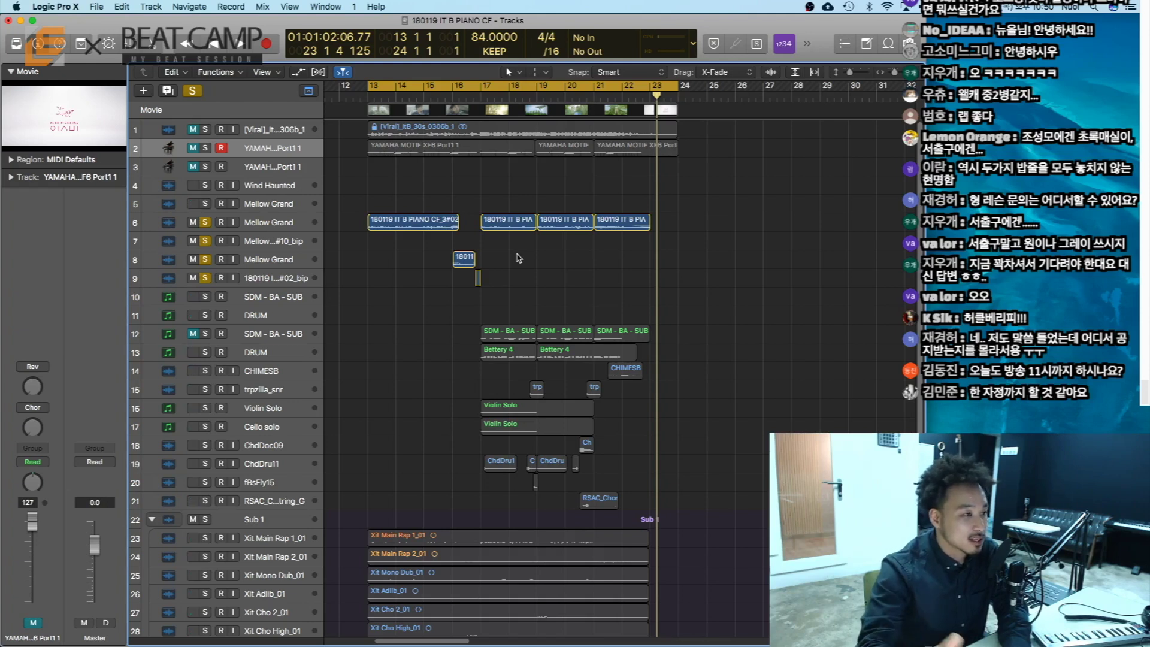
pyautogui.click(192, 91)
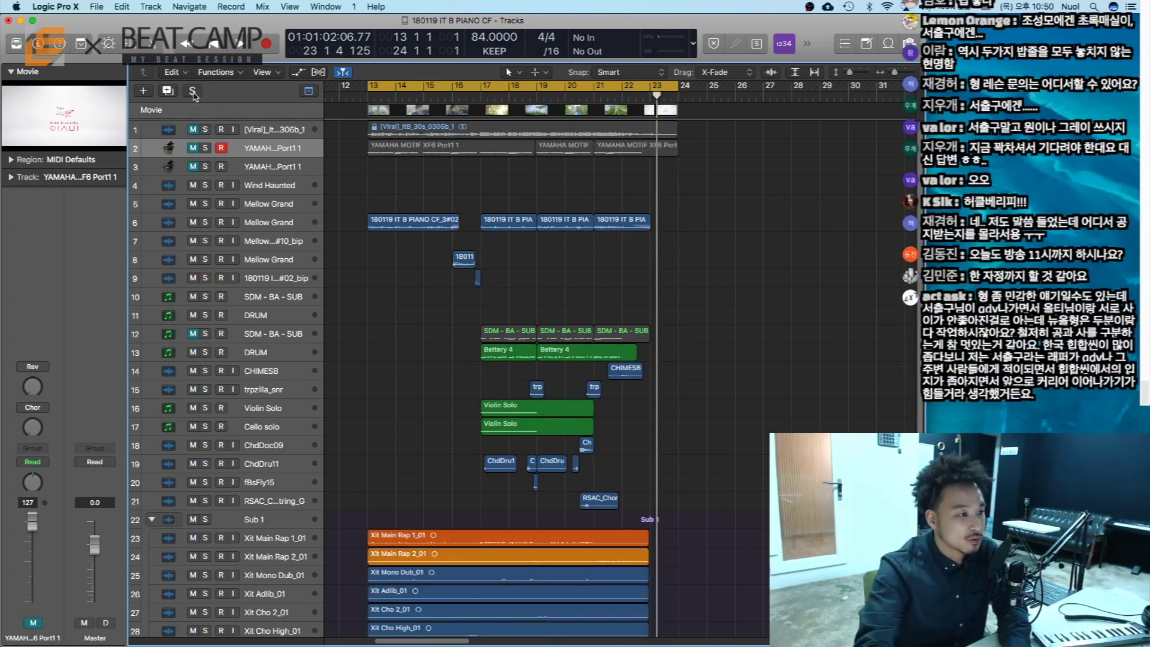
# Select the seven regions on tracks 18 to 21 and set a new cycle range from bar 17 to bar 25
pyautogui.moveTo(451, 505); pyautogui.dragTo(596, 437)
pyautogui.press('c')
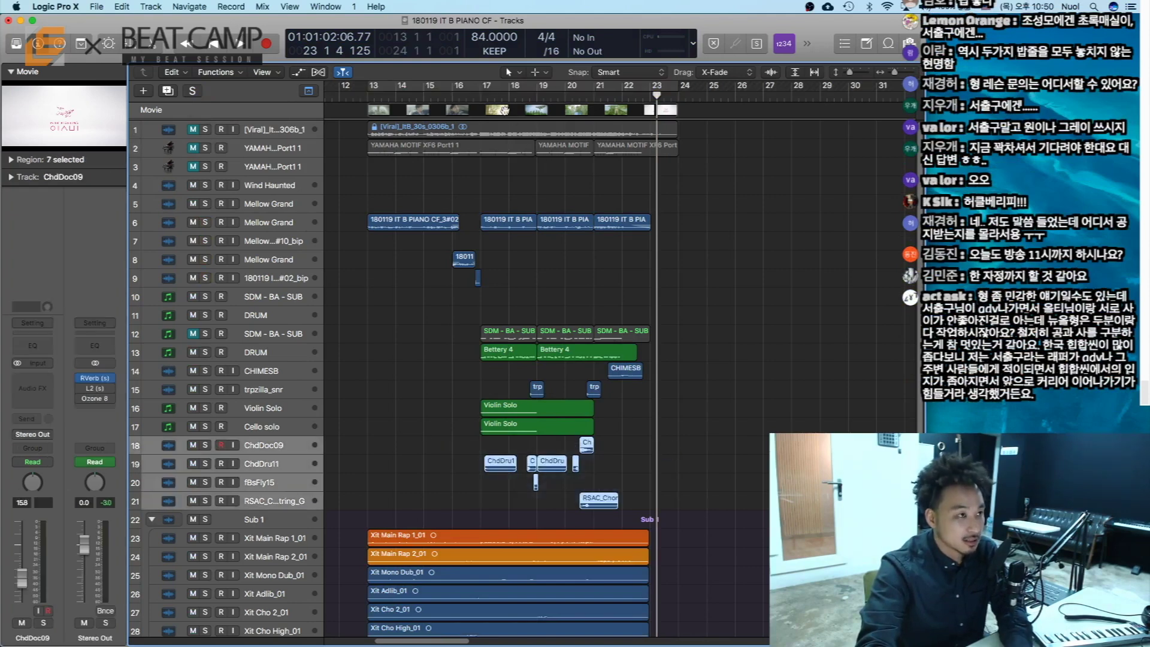
pyautogui.moveTo(487, 89); pyautogui.dragTo(710, 89)
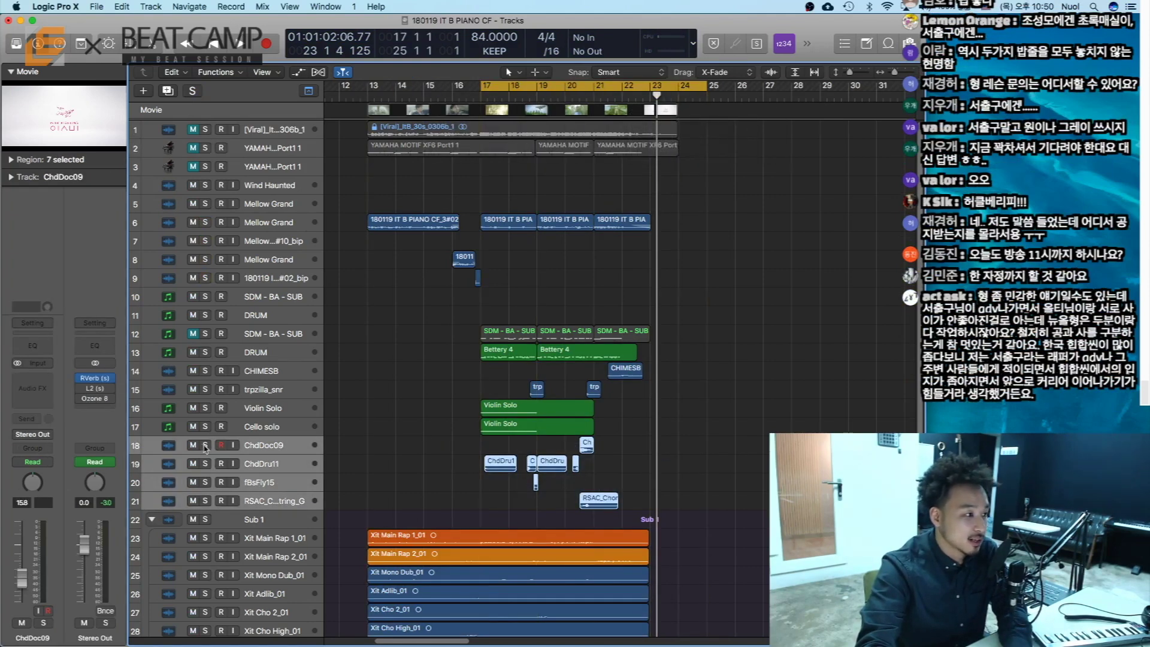
# Solo the ChdDoc09, ChdDru11, f8sFly15 and RSAC_Chord_ChoirString_G tracks and play the cycle range
pyautogui.moveTo(207, 451); pyautogui.dragTo(214, 520)
pyautogui.click(209, 520)
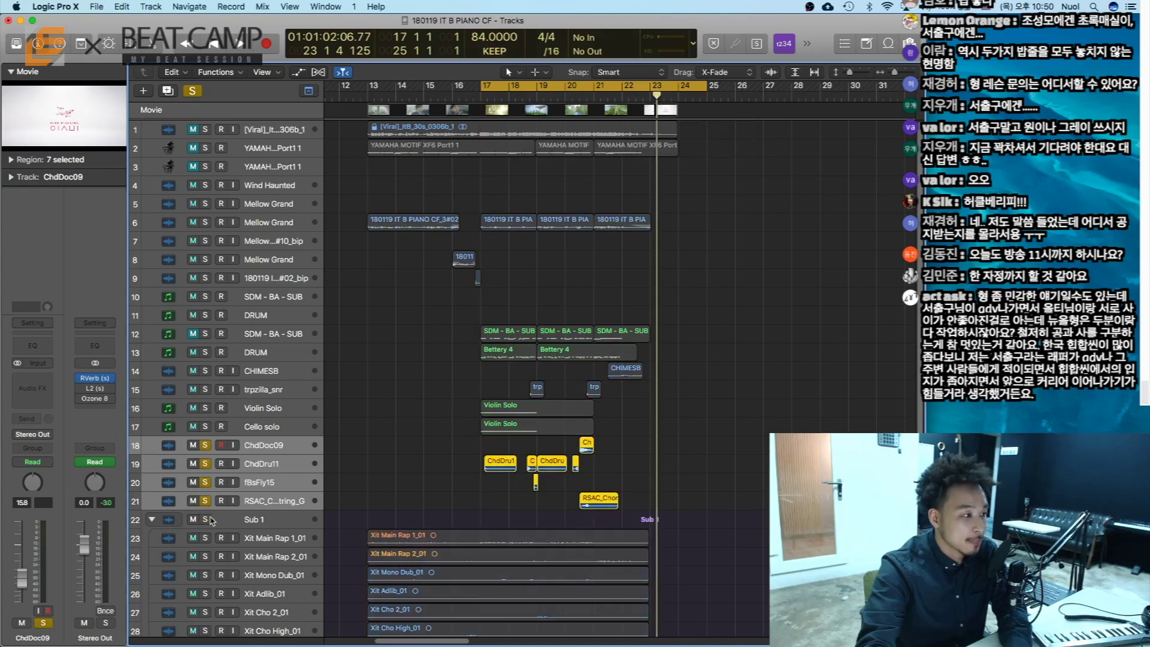
pyautogui.press('space')
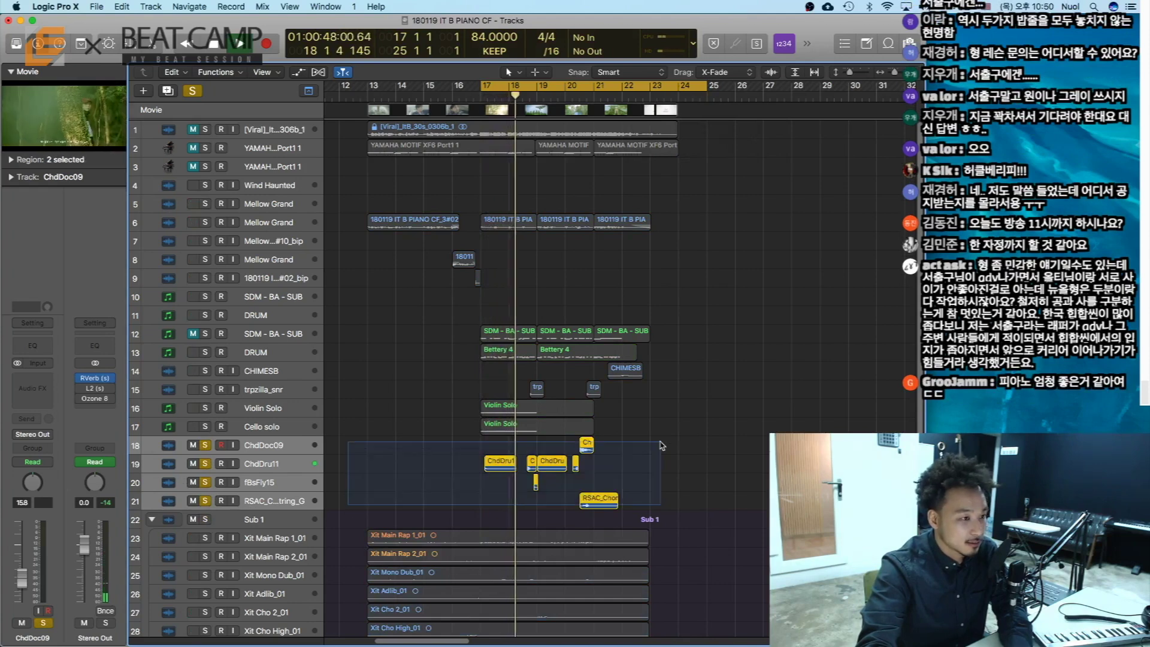
# Examine the waveforms of the soloed regions on tracks 18 to 21 up close during playback, and return to the whole arrangement
pyautogui.press('z')
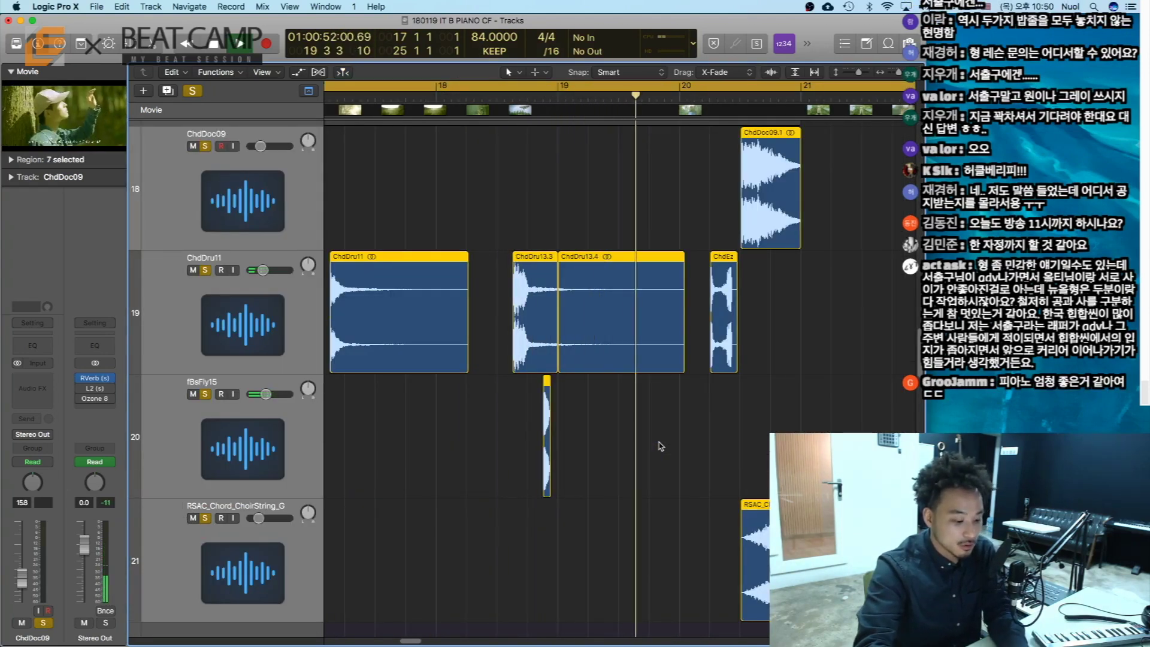
pyautogui.press('super+Left')
pyautogui.press('super+Up')
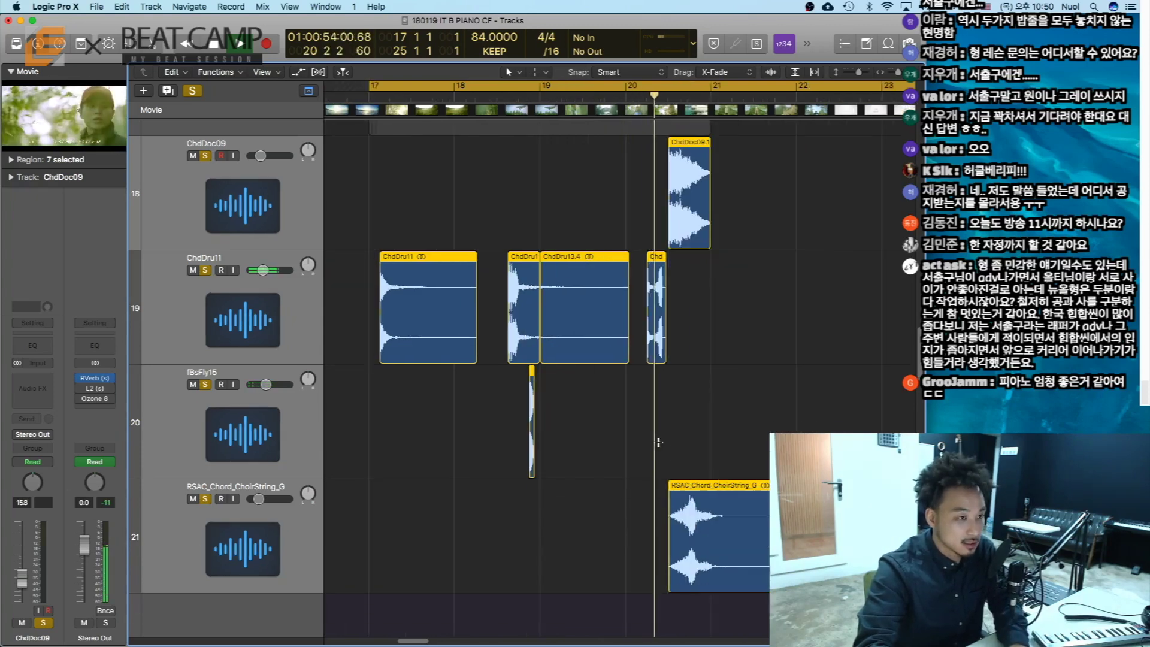
pyautogui.press('super+Up')
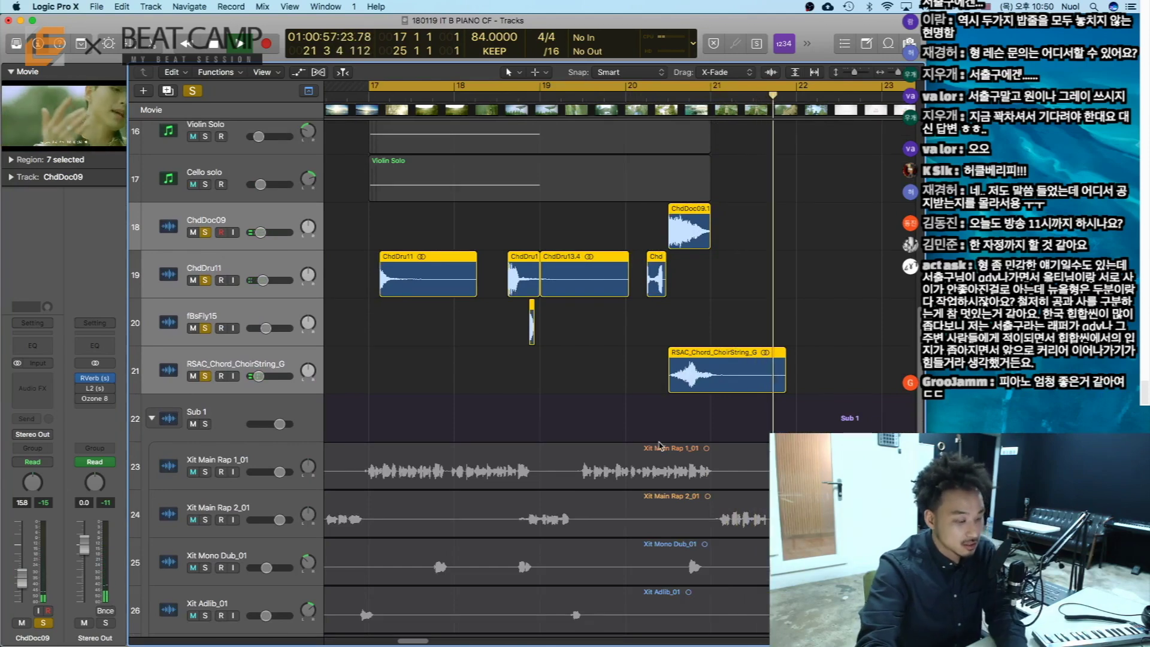
pyautogui.press('super+Left')
pyautogui.press('super+Left')
pyautogui.click(536, 358)
pyautogui.press('z')
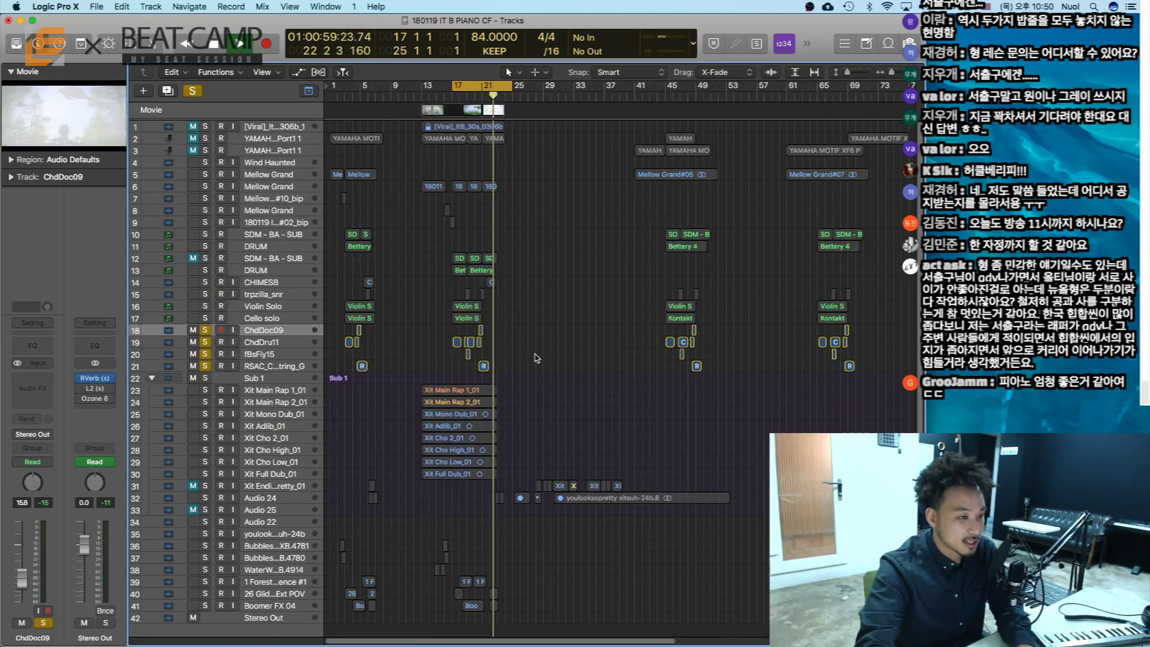
# Clear all solos and extend the cycle range's start to bar 16
pyautogui.click(194, 94)
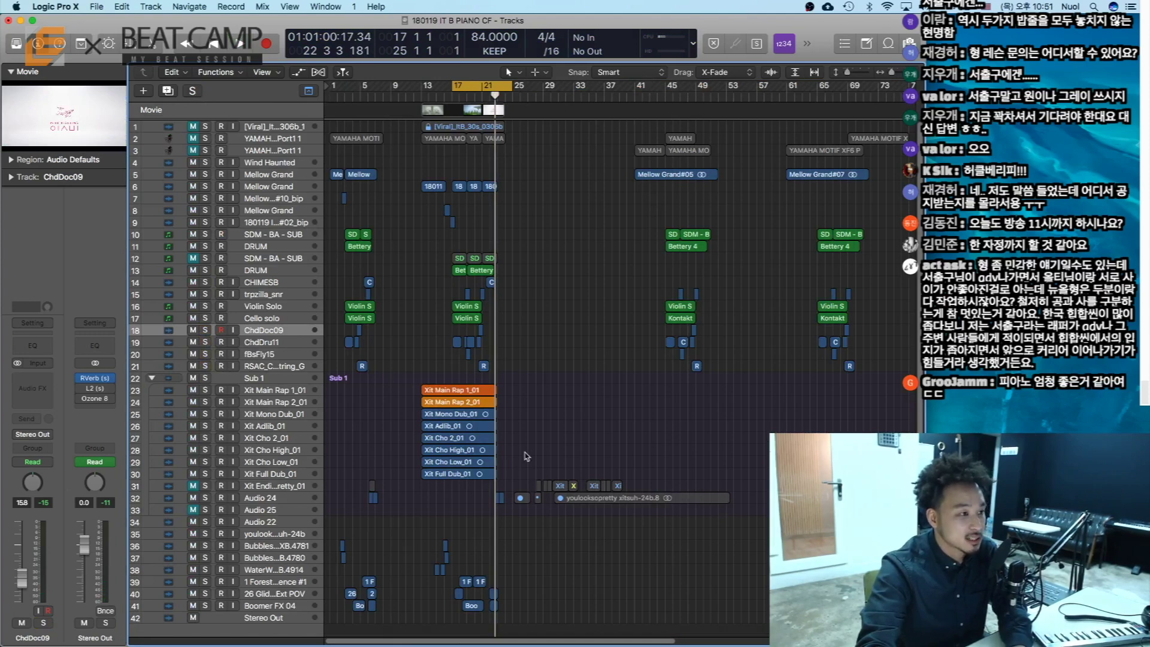
pyautogui.moveTo(546, 364); pyautogui.dragTo(418, 155)
pyautogui.press('z')
pyautogui.press('super+Left')
pyautogui.press('super+Left')
pyautogui.click(419, 157)
pyautogui.moveTo(664, 86); pyautogui.dragTo(633, 85)
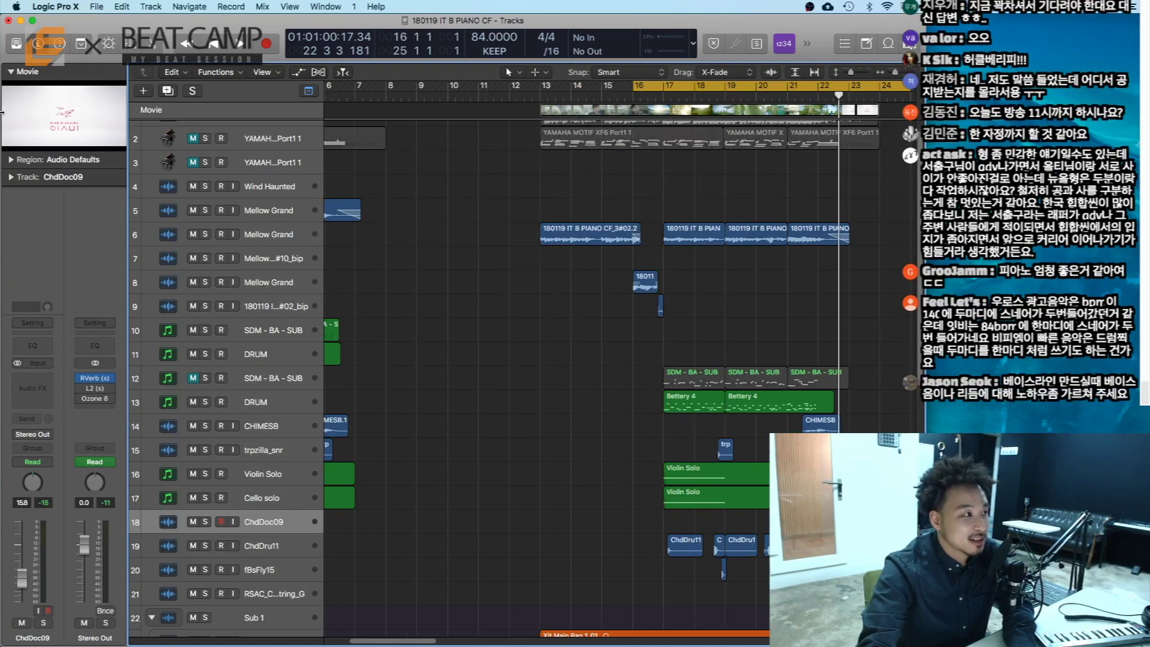
# Open the movie in its own enlarged window and play the music with the picture from bar 16 to bar 17
pyautogui.doubleClick(45, 119)
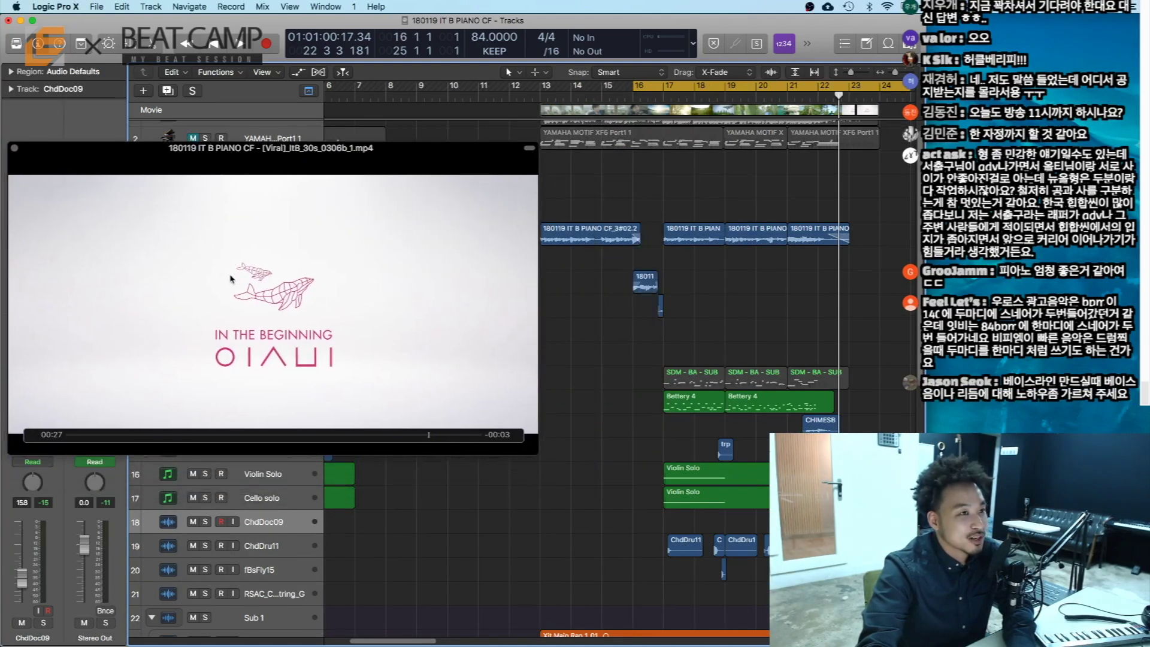
pyautogui.moveTo(546, 444); pyautogui.dragTo(626, 557)
pyautogui.moveTo(547, 406); pyautogui.dragTo(536, 520)
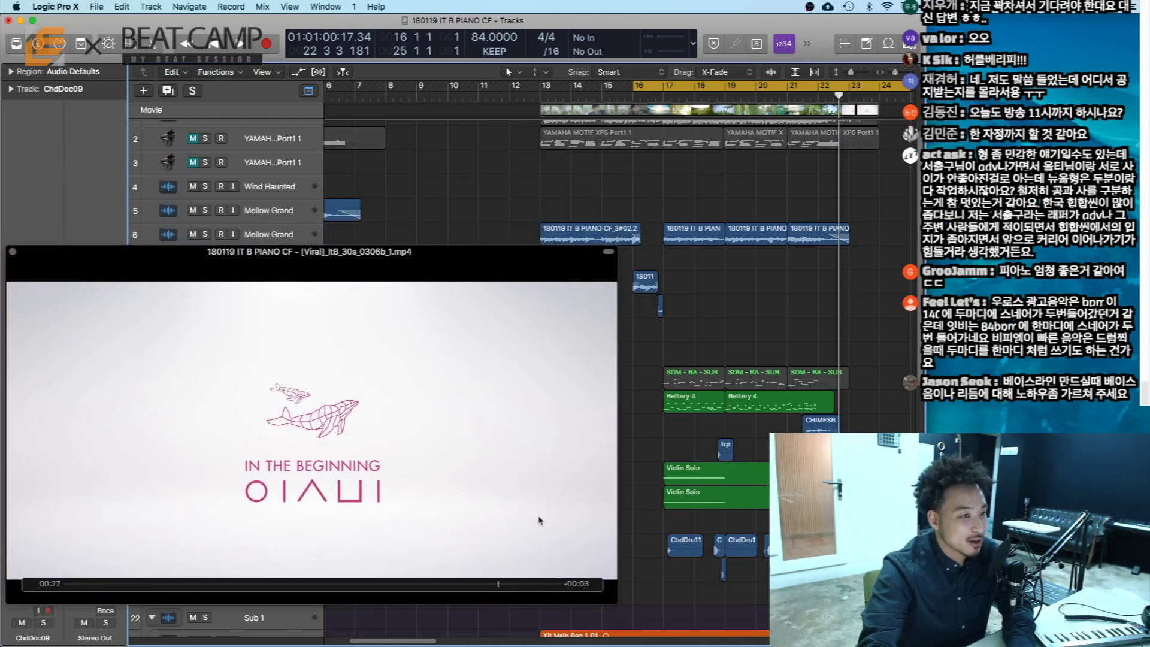
pyautogui.press('space')
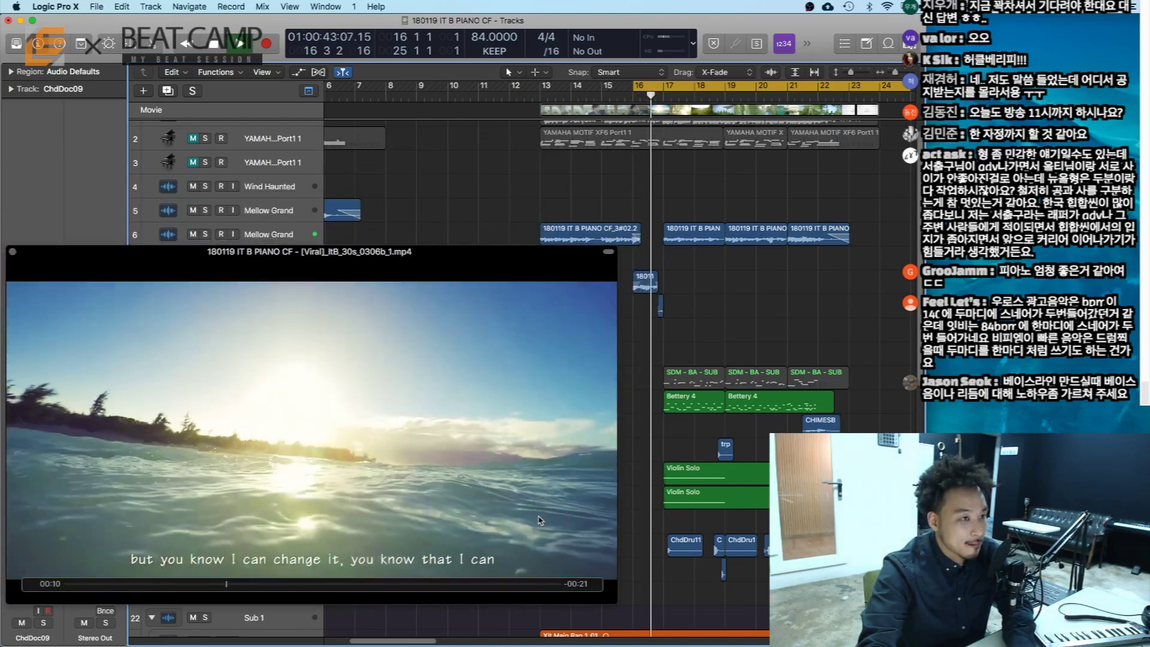
pyautogui.press('space')
pyautogui.press('space')
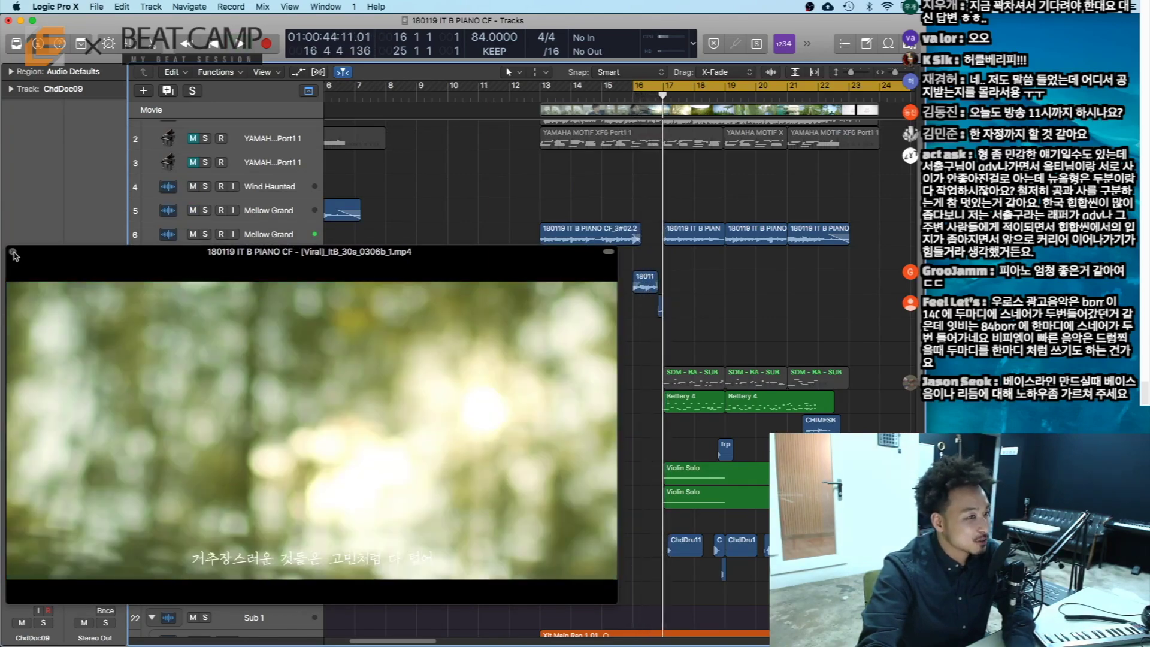
# Close the movie window and select the Mellow Grand track on row 8
pyautogui.scroll(-10, 666, 426)
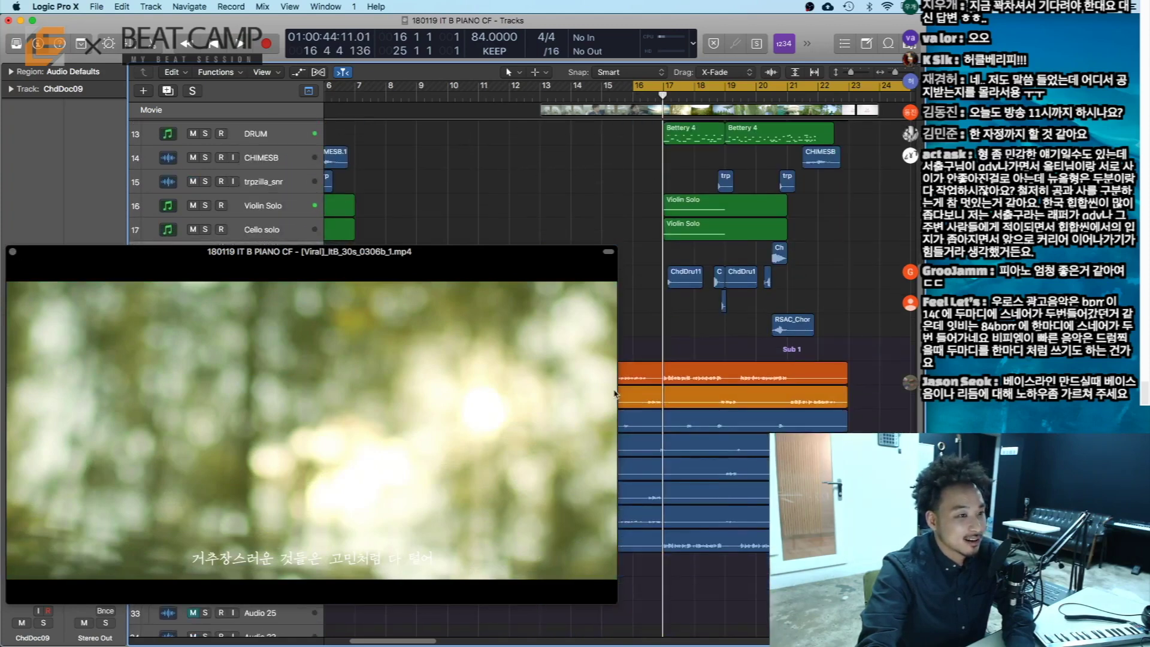
pyautogui.moveTo(557, 367)
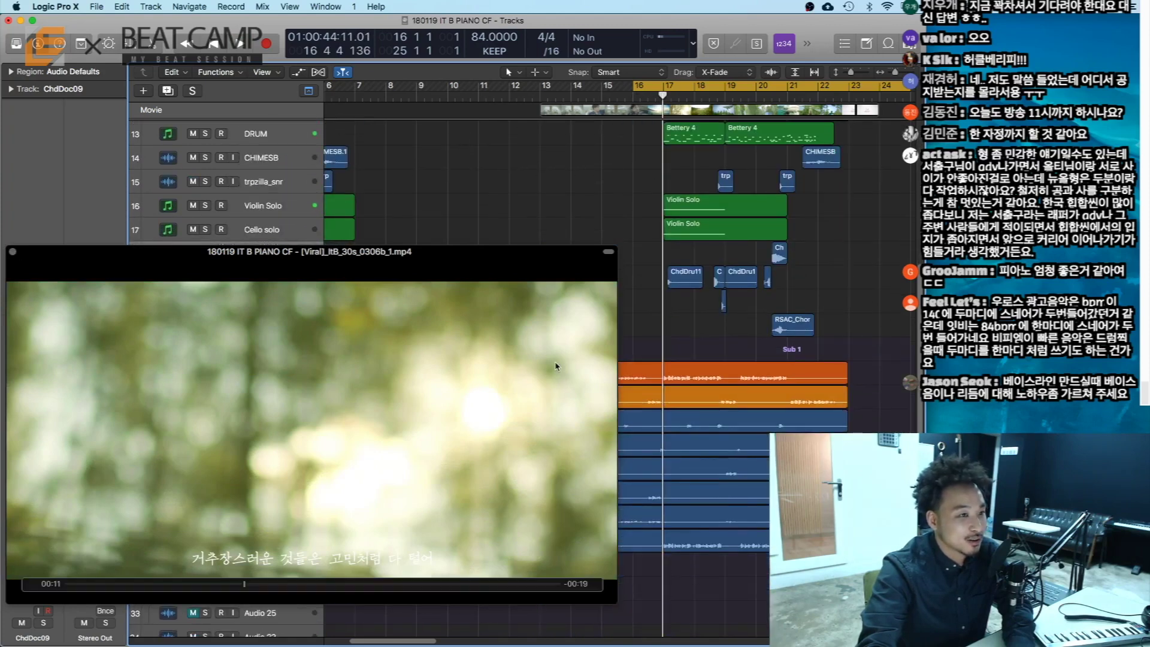
pyautogui.click(12, 252)
pyautogui.scroll(10, 469, 330)
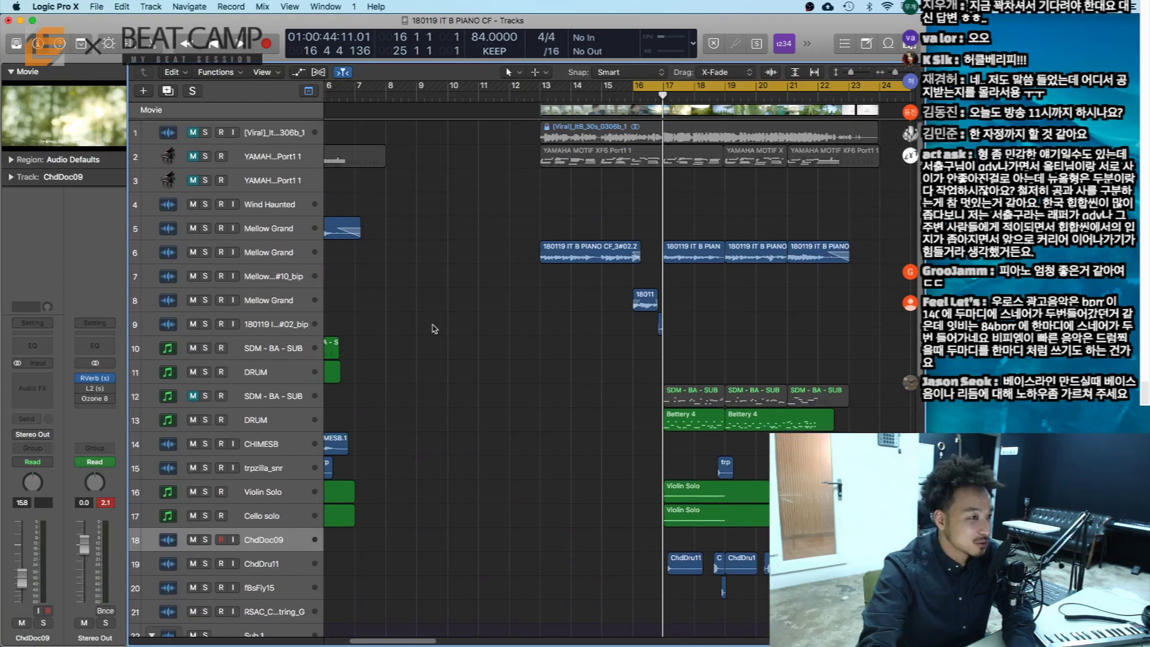
pyautogui.click(295, 301)
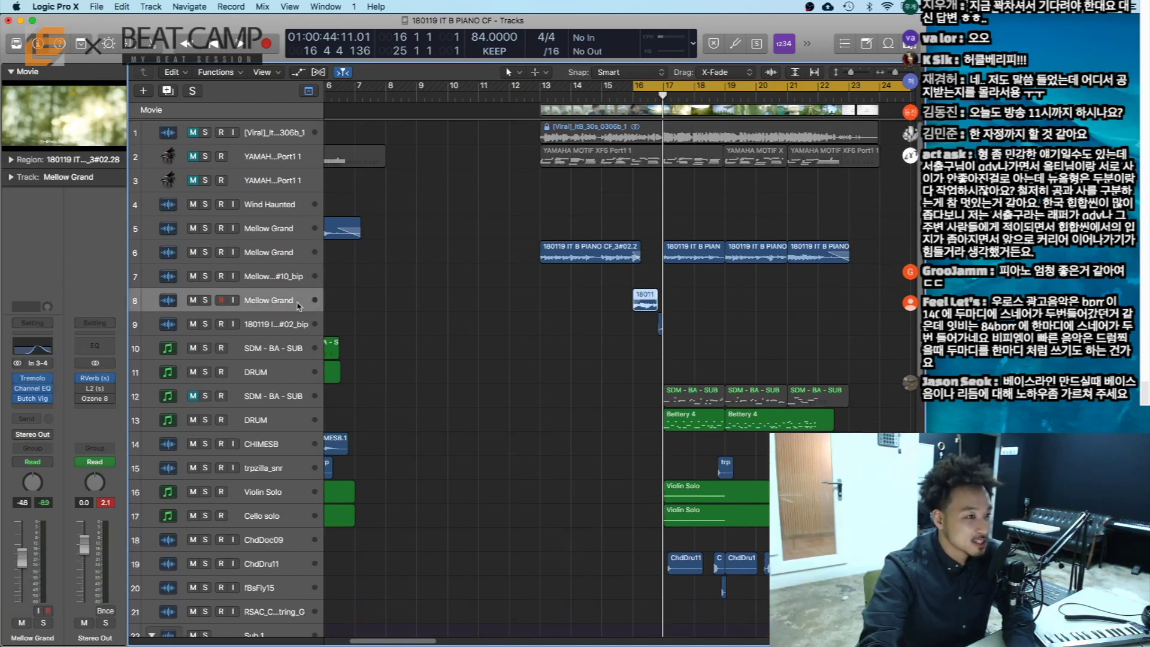
# Solo the Mellow Grand track on row 8, audition it from bar 16 with track automation briefly shown, and clear the solo
pyautogui.click(205, 300)
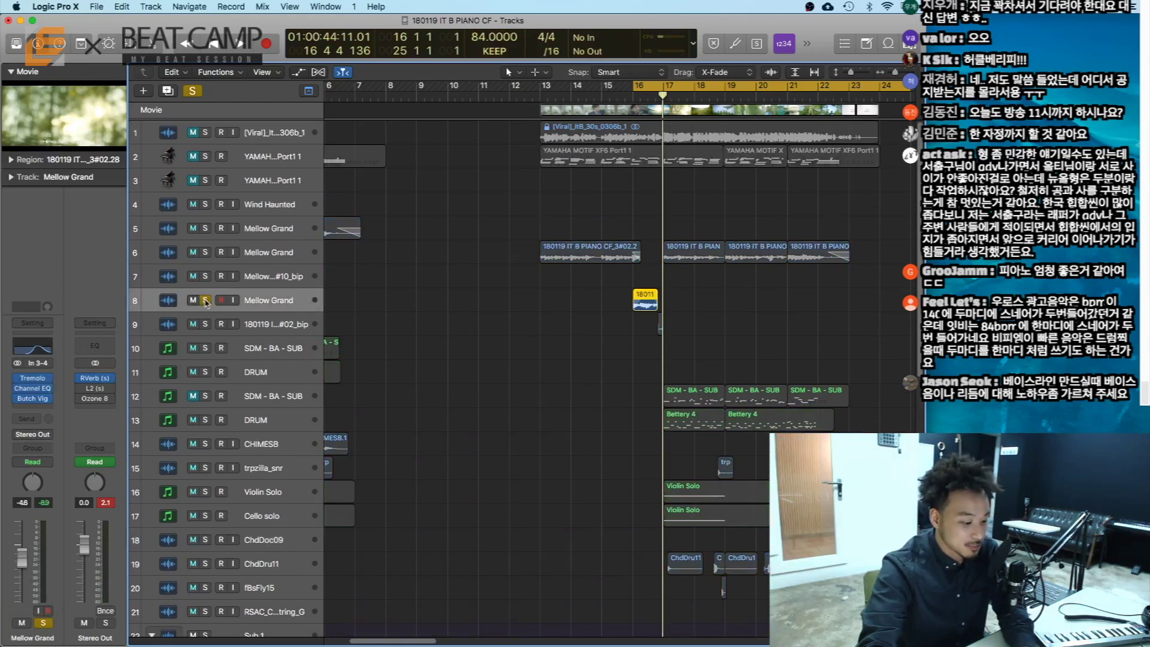
pyautogui.press('a')
pyautogui.press('space')
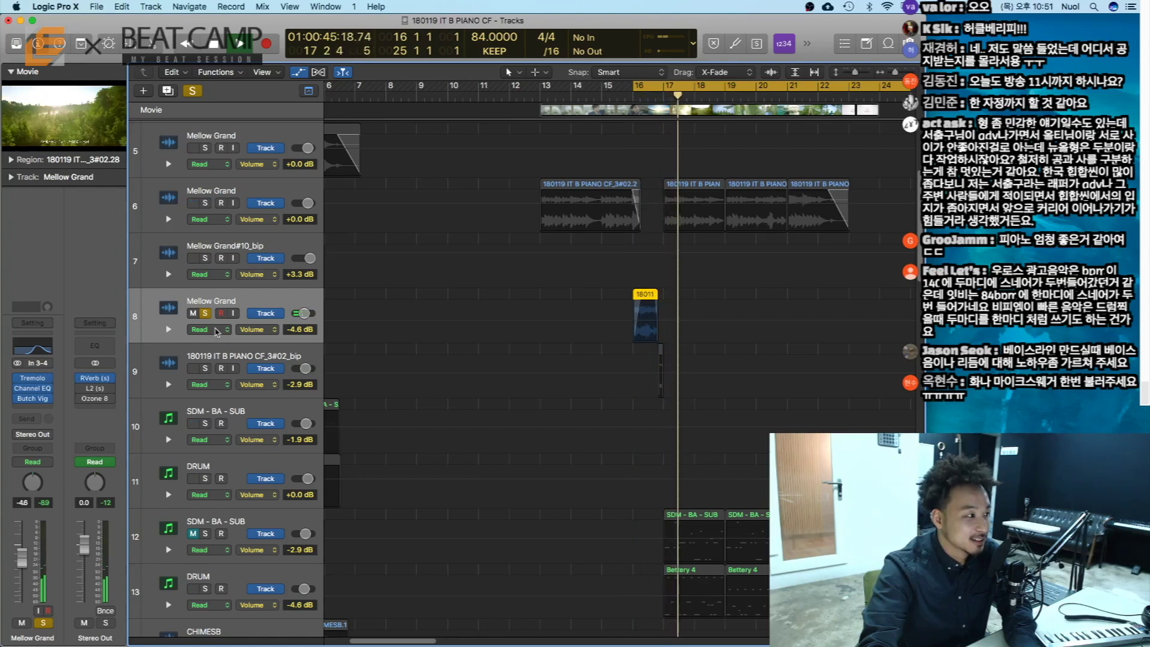
pyautogui.press('space')
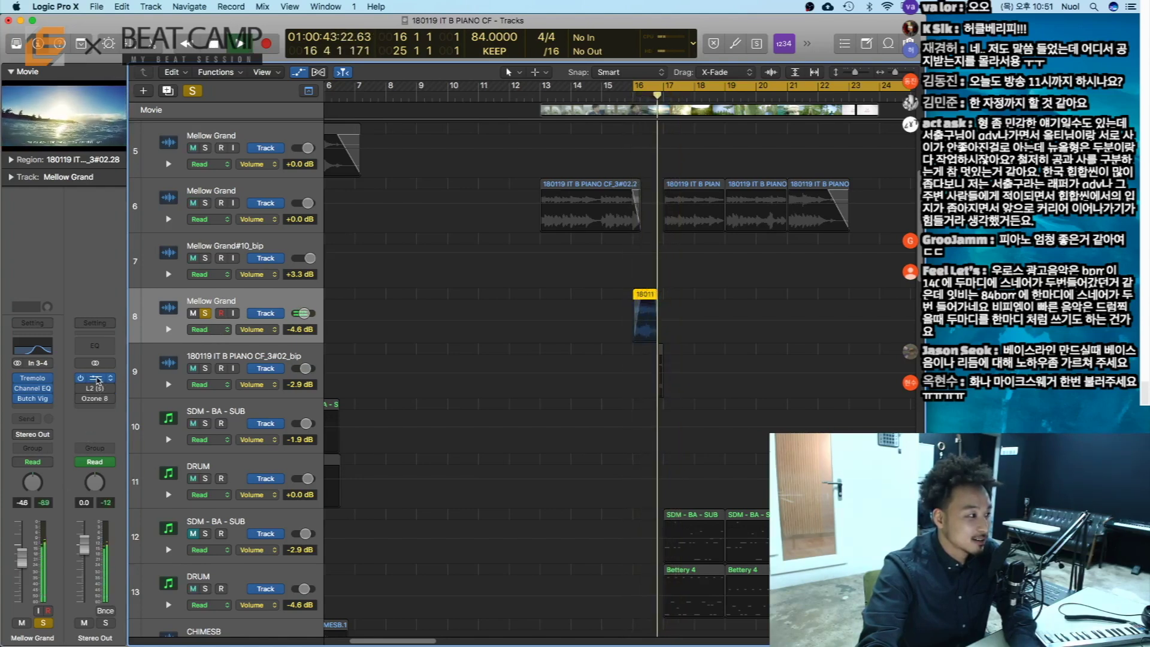
pyautogui.press('z')
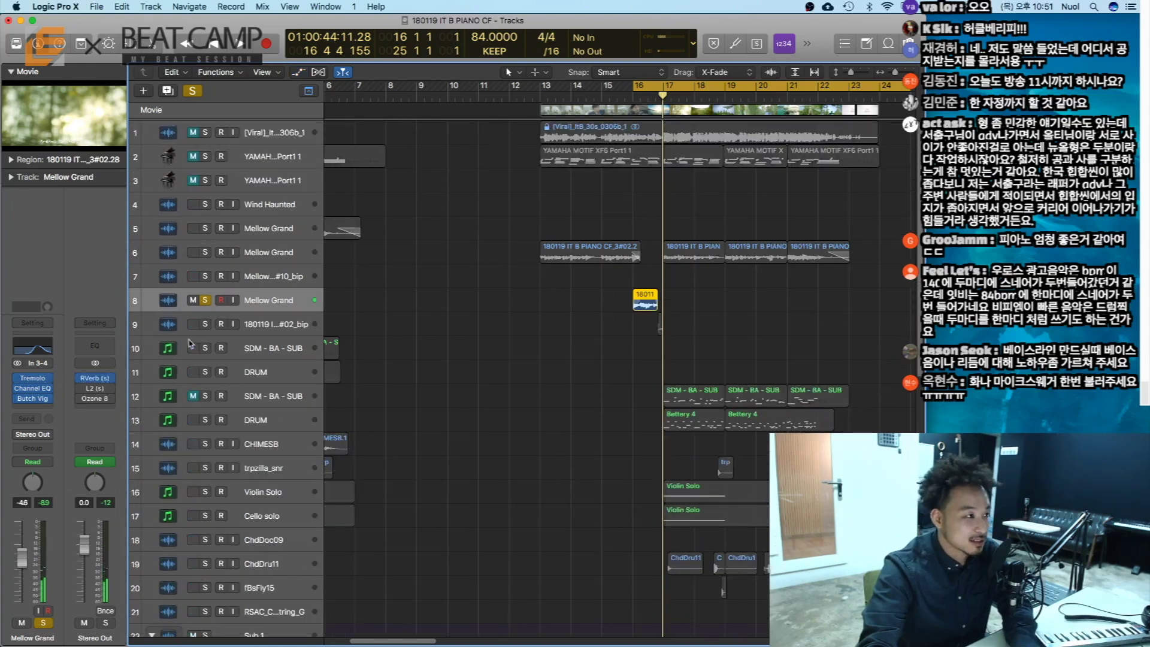
pyautogui.click(205, 301)
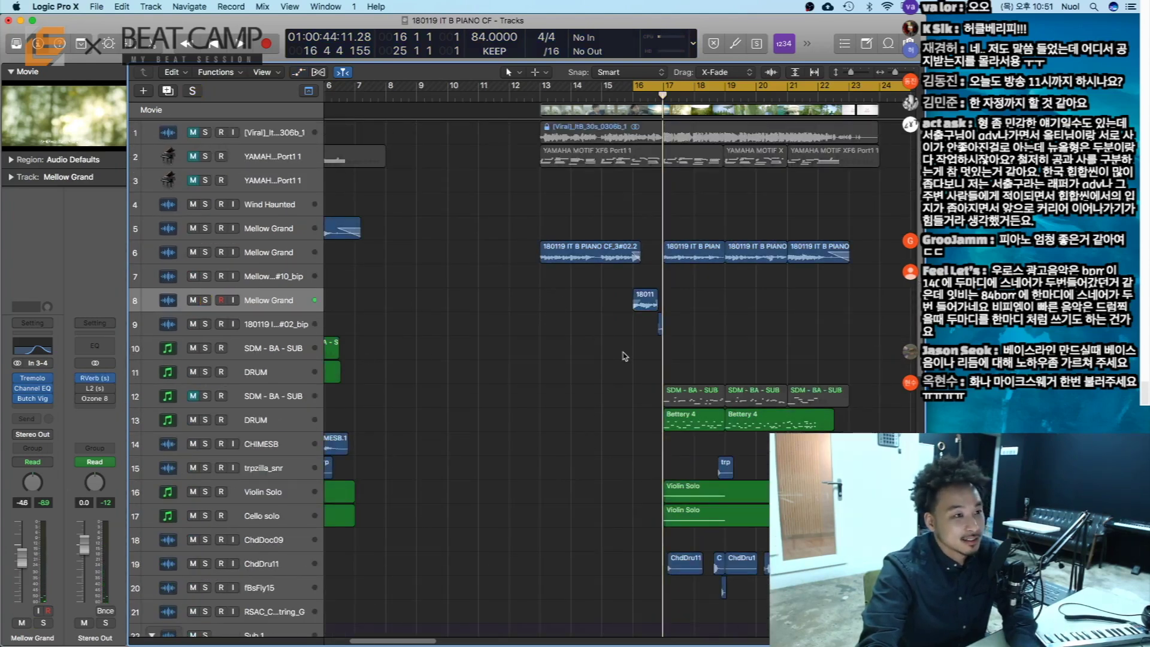
# Extend the cycle range's start to bar 13 and open the movie in its own enlarged window
pyautogui.scroll(-10, 625, 356)
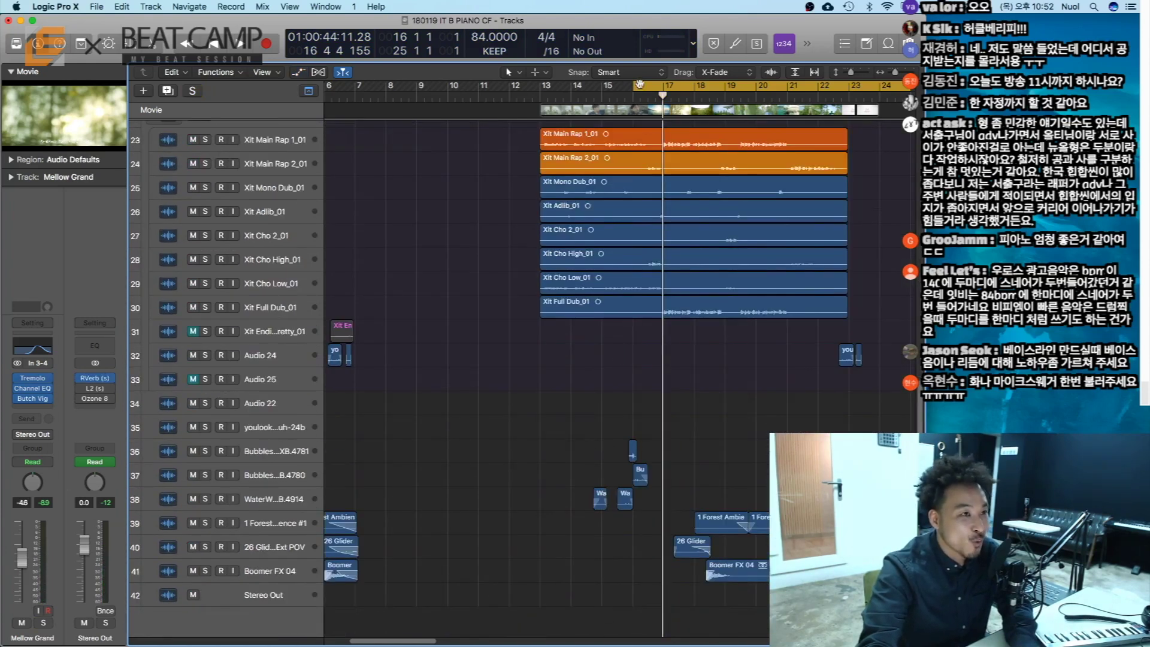
pyautogui.moveTo(633, 88); pyautogui.dragTo(542, 88)
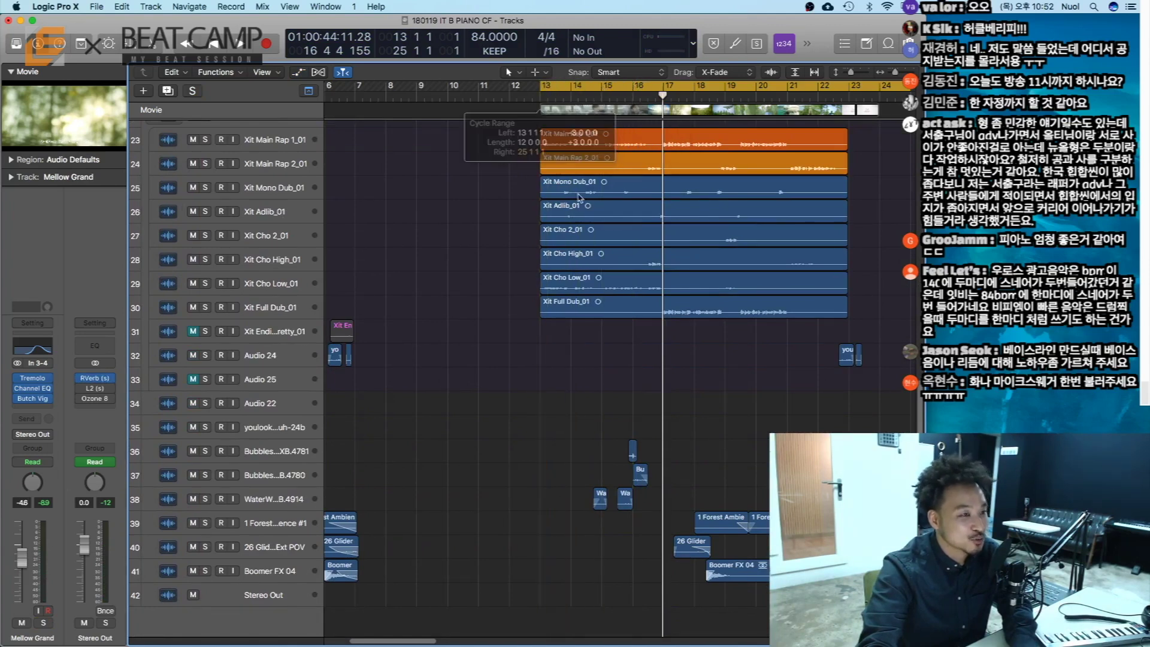
pyautogui.doubleClick(91, 139)
pyautogui.moveTo(114, 249); pyautogui.dragTo(107, 73)
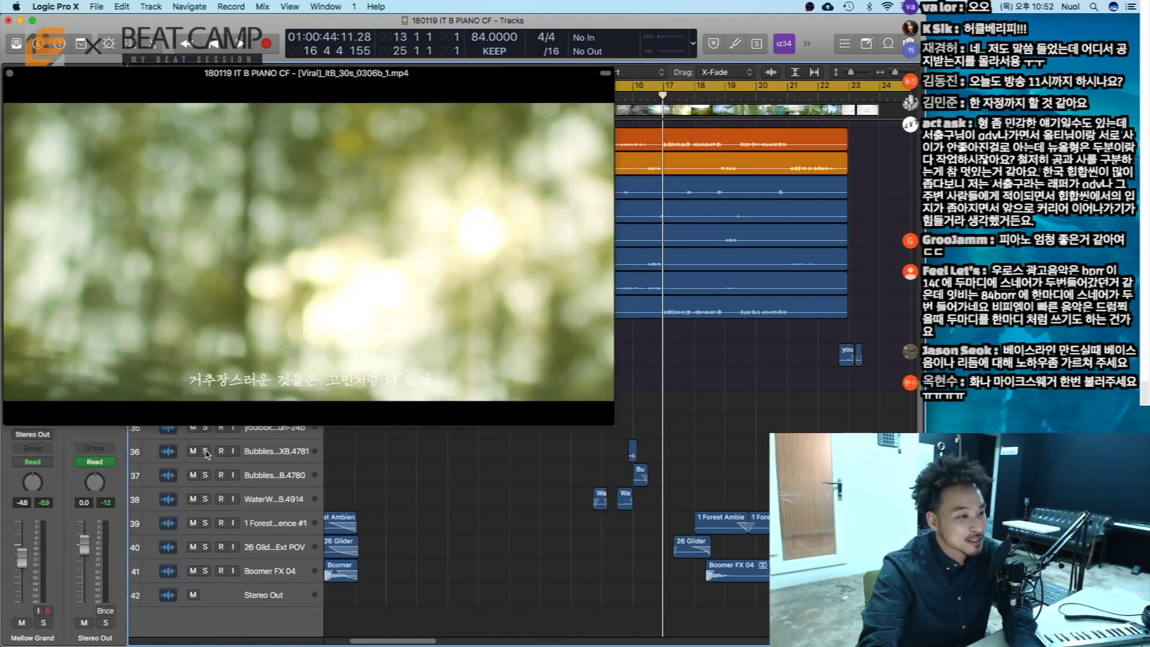
# Solo the effect tracks 36 to 41 and play them with the picture from bar 13 to the closing logo
pyautogui.moveTo(205, 452); pyautogui.dragTo(205, 572)
pyautogui.press('space')
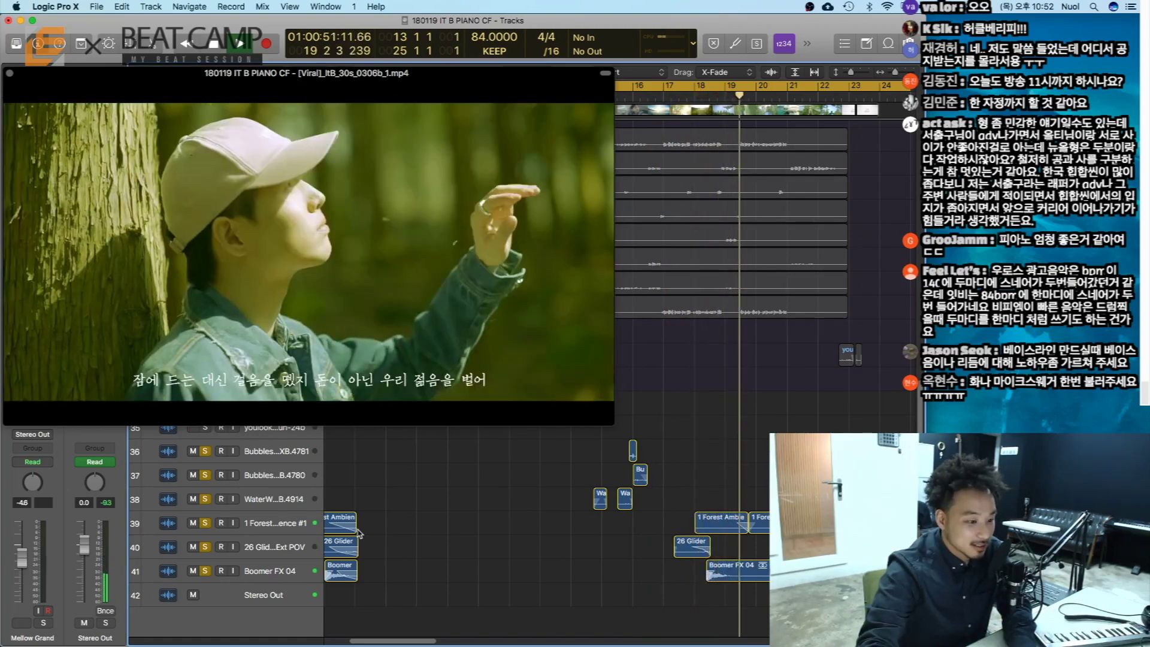
pyautogui.moveTo(433, 641); pyautogui.dragTo(469, 641)
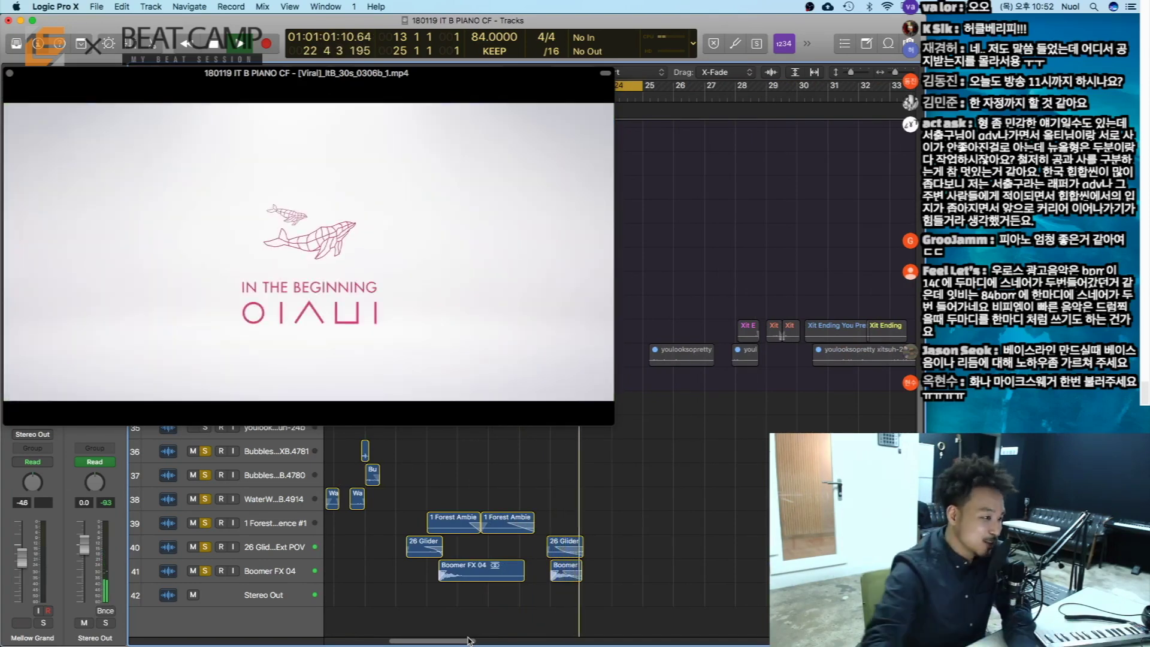
pyautogui.press('space')
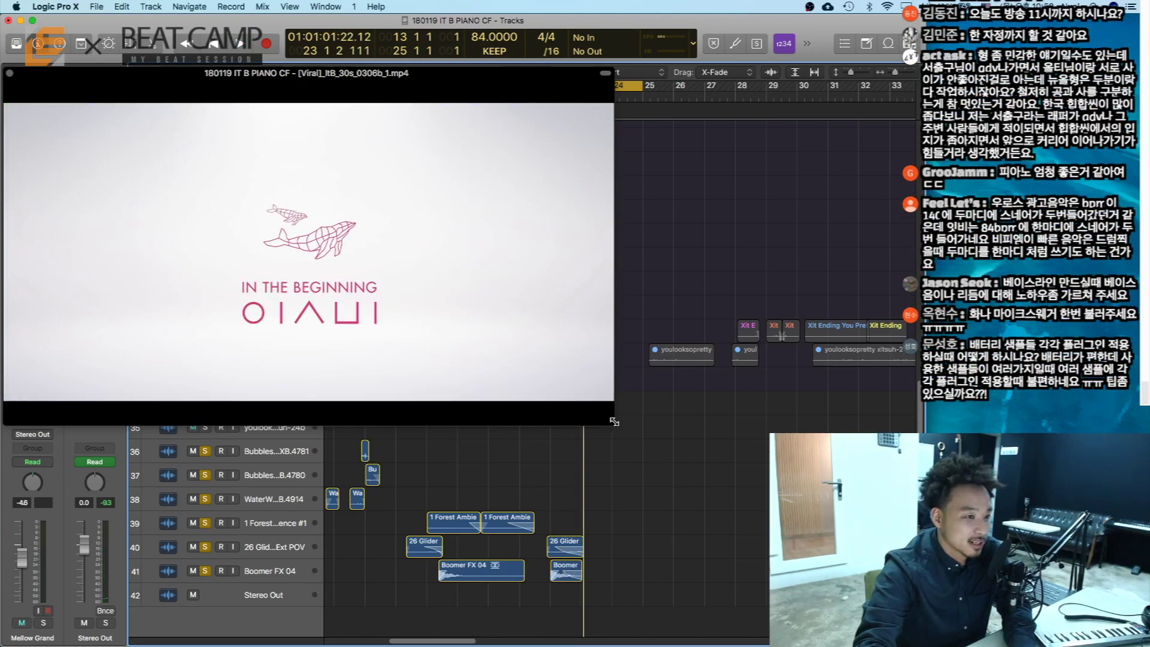
# Shrink the movie window and move it over the arrangement so the track headers are uncovered
pyautogui.moveTo(614, 422); pyautogui.dragTo(492, 355)
pyautogui.moveTo(315, 247); pyautogui.dragTo(660, 323)
pyautogui.moveTo(423, 642); pyautogui.dragTo(394, 642)
pyautogui.moveTo(653, 352); pyautogui.dragTo(352, 343)
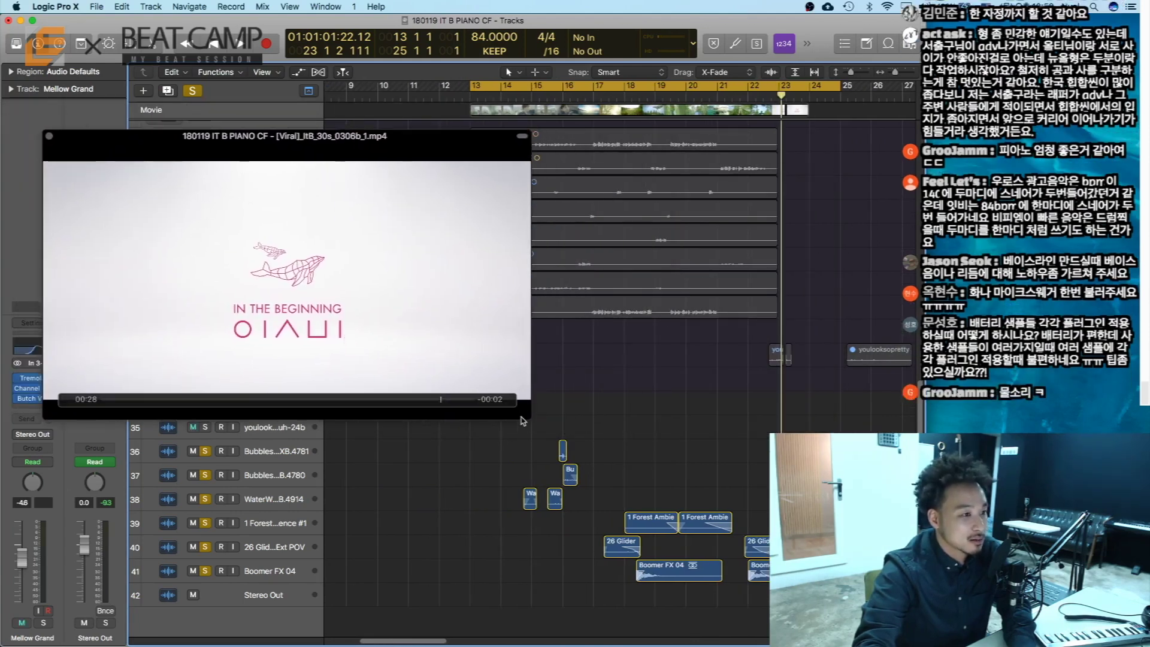
pyautogui.moveTo(449, 326); pyautogui.dragTo(778, 351)
# Clear the existing solos, solo the Sub 1 vocal stack on track 22 and play it with the picture from bar 13
pyautogui.scroll(3, 292, 306)
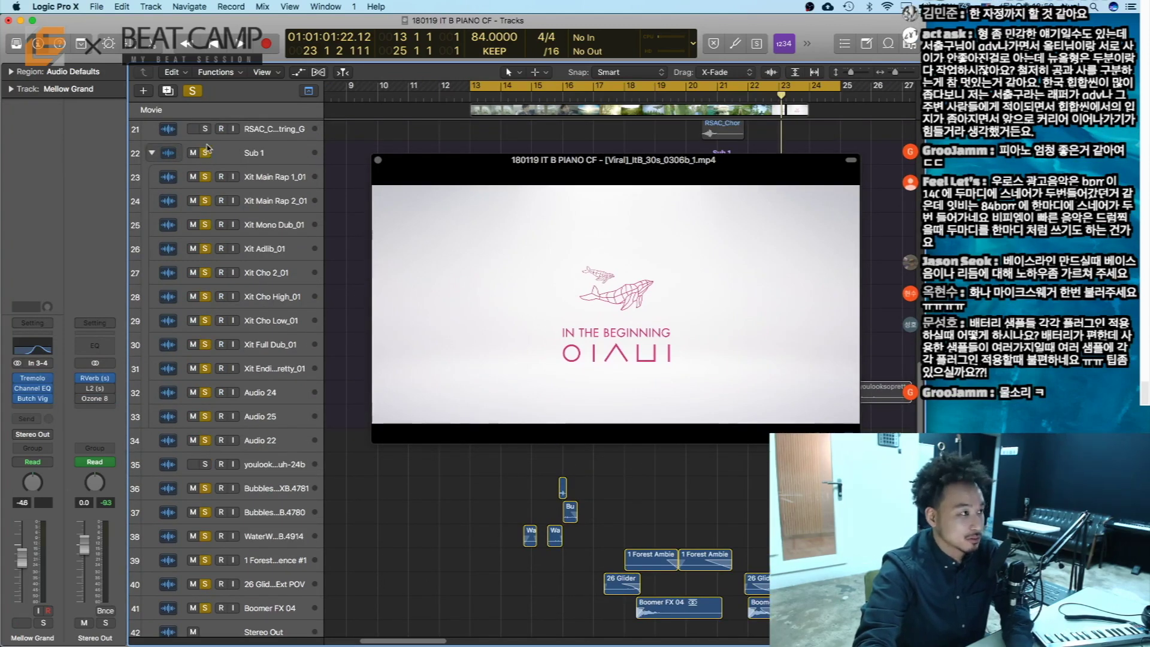
pyautogui.click(207, 157)
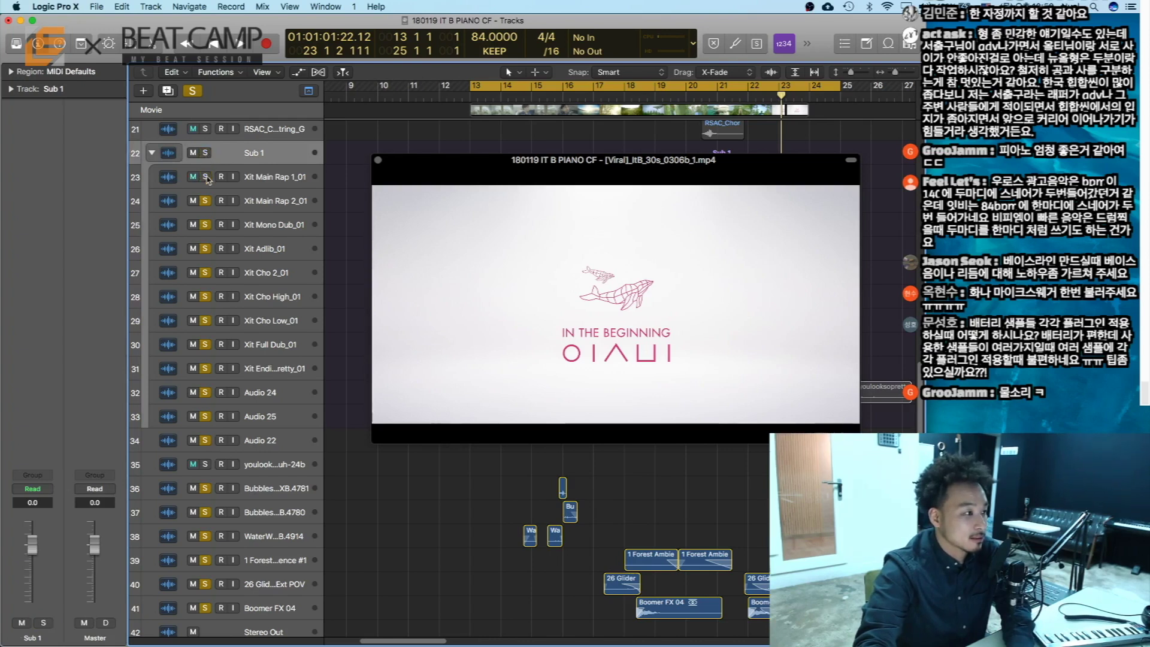
pyautogui.click(204, 579)
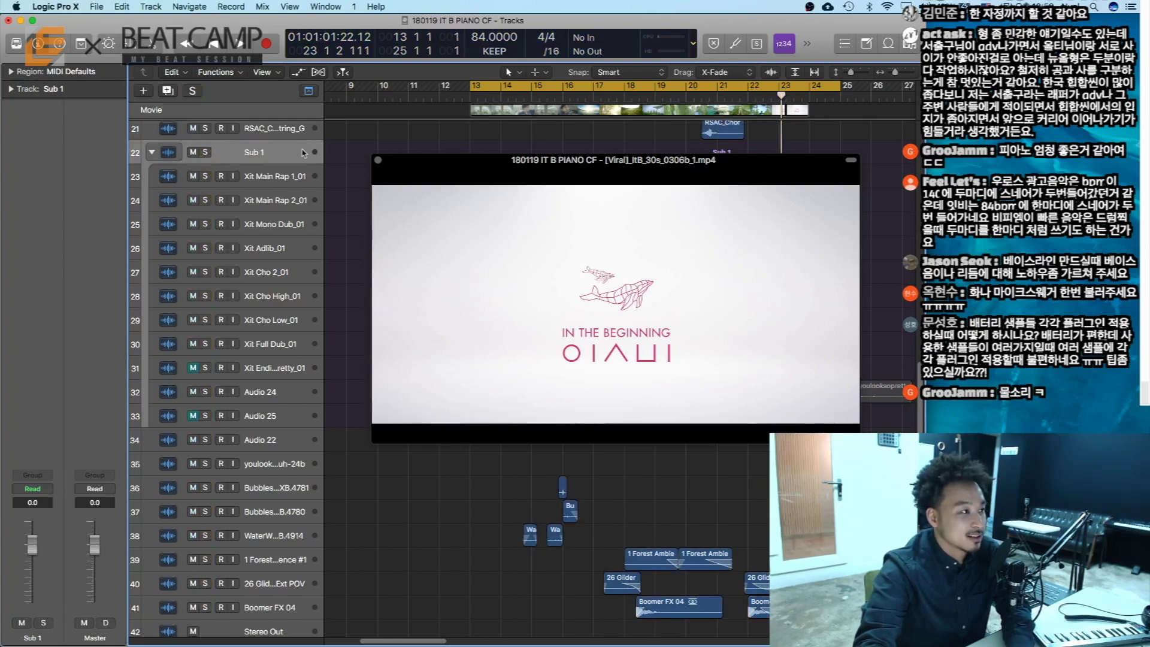
pyautogui.click(205, 153)
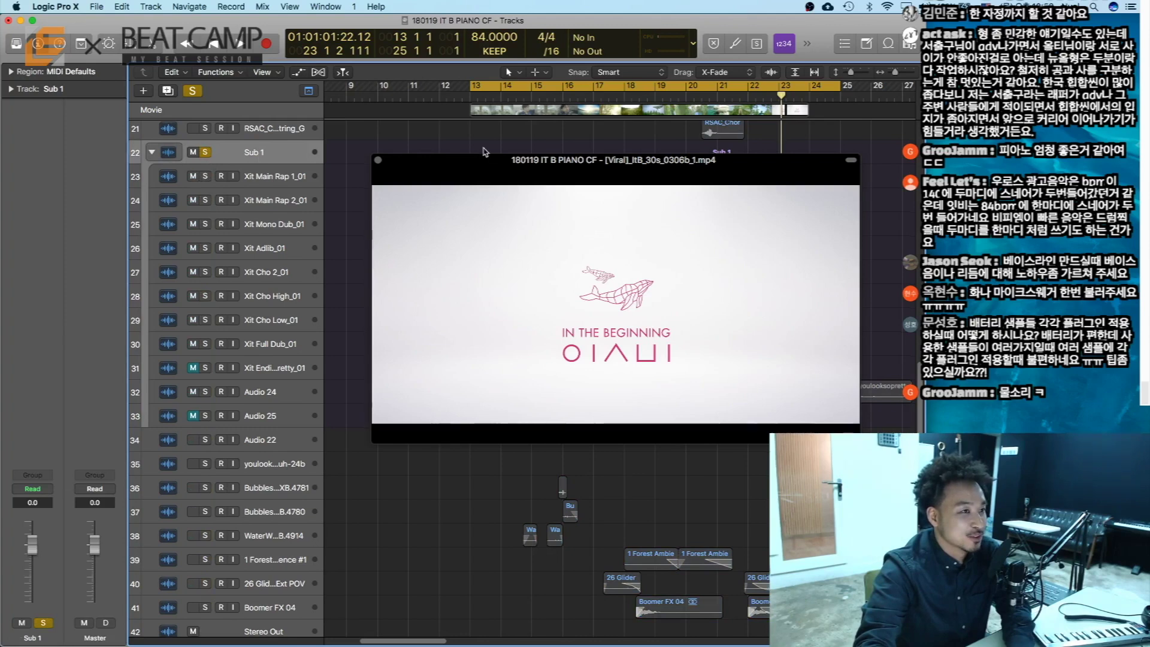
pyautogui.press('space')
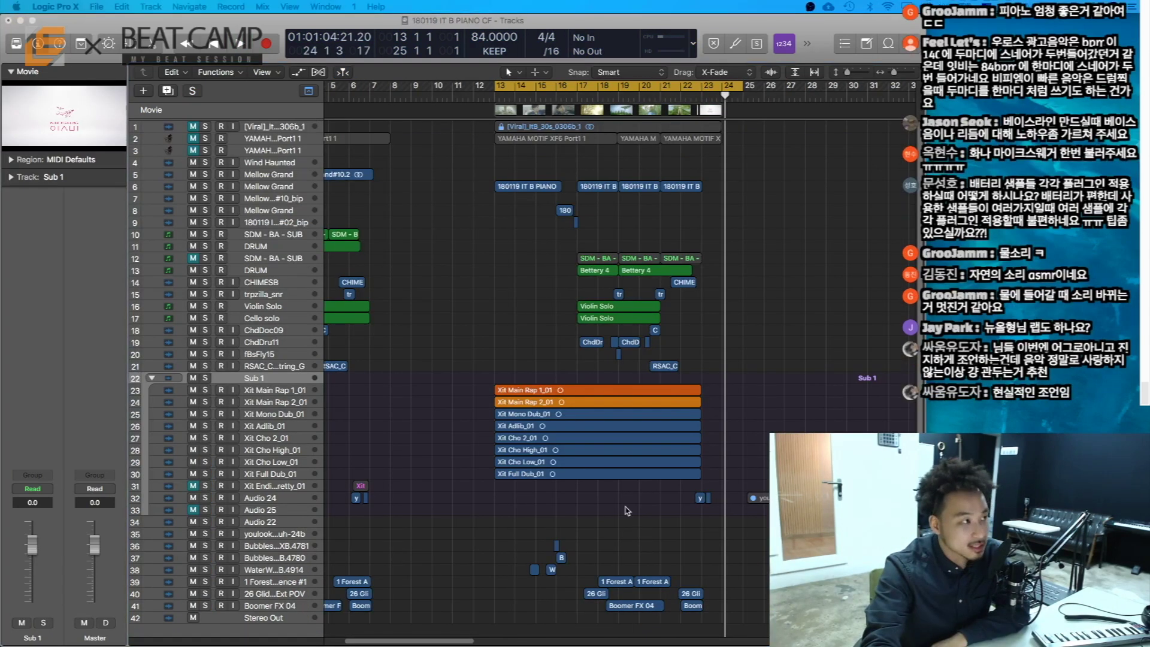
pyautogui.scroll(-1, 440, 449)
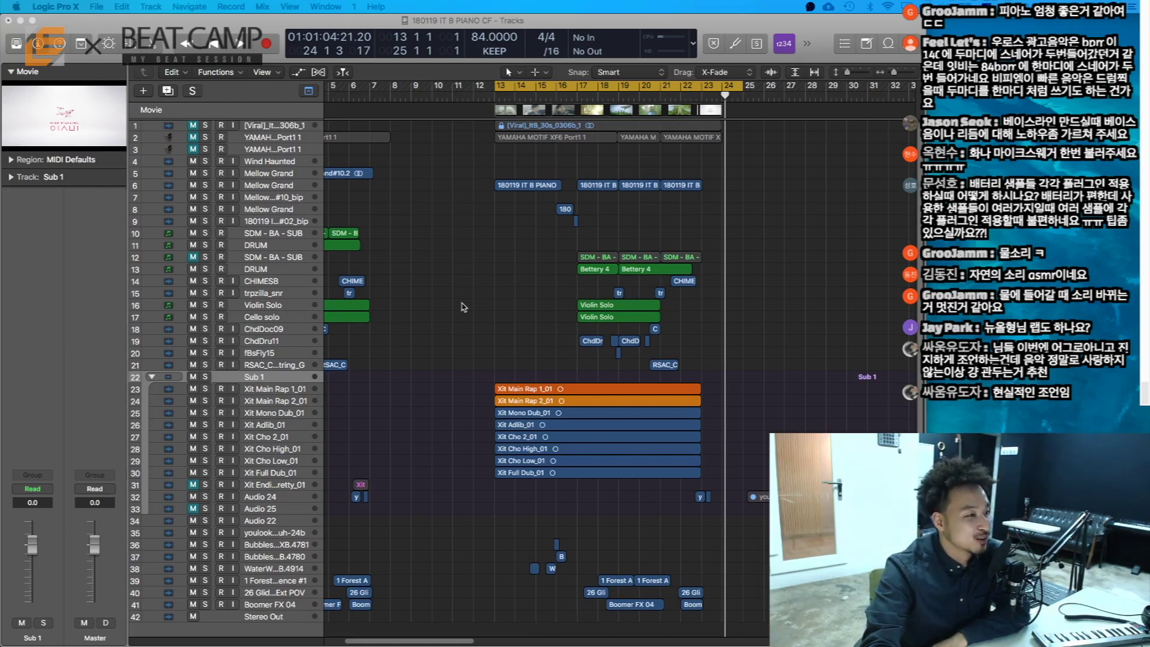
pyautogui.click(464, 307)
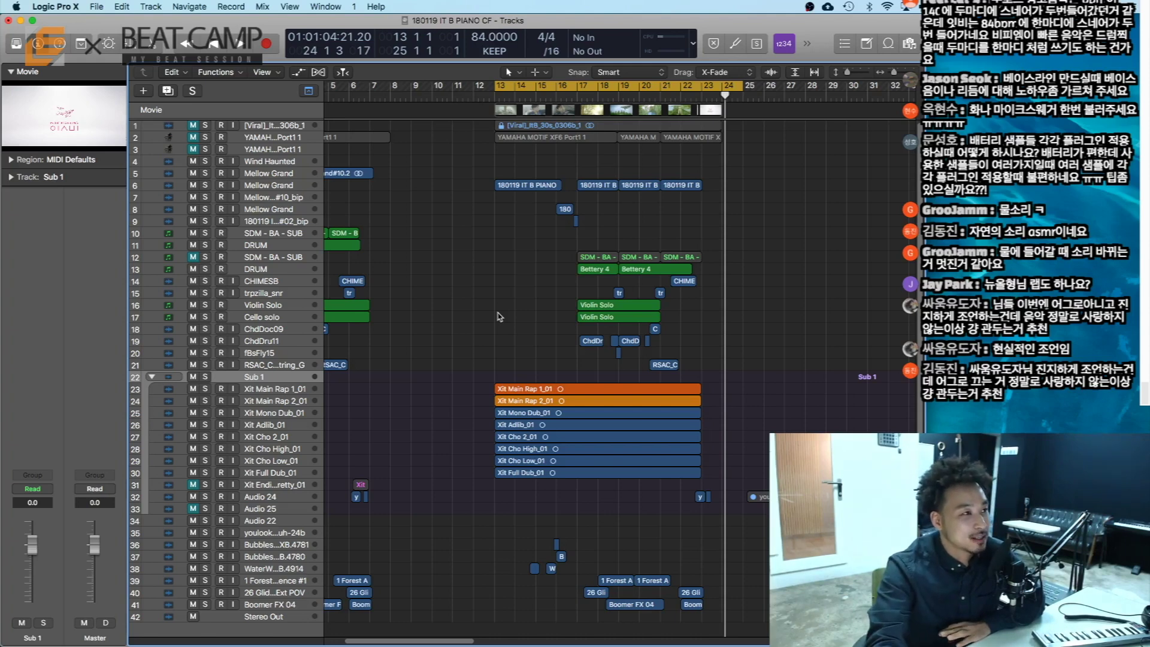
pyautogui.scroll(-1, 505, 353)
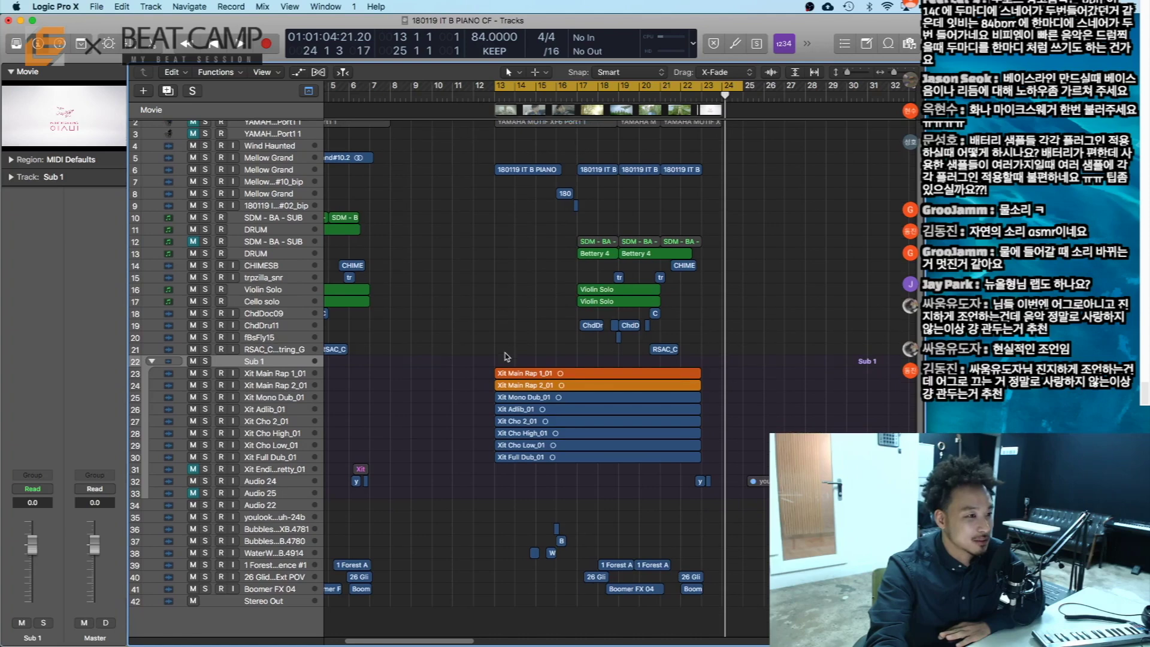